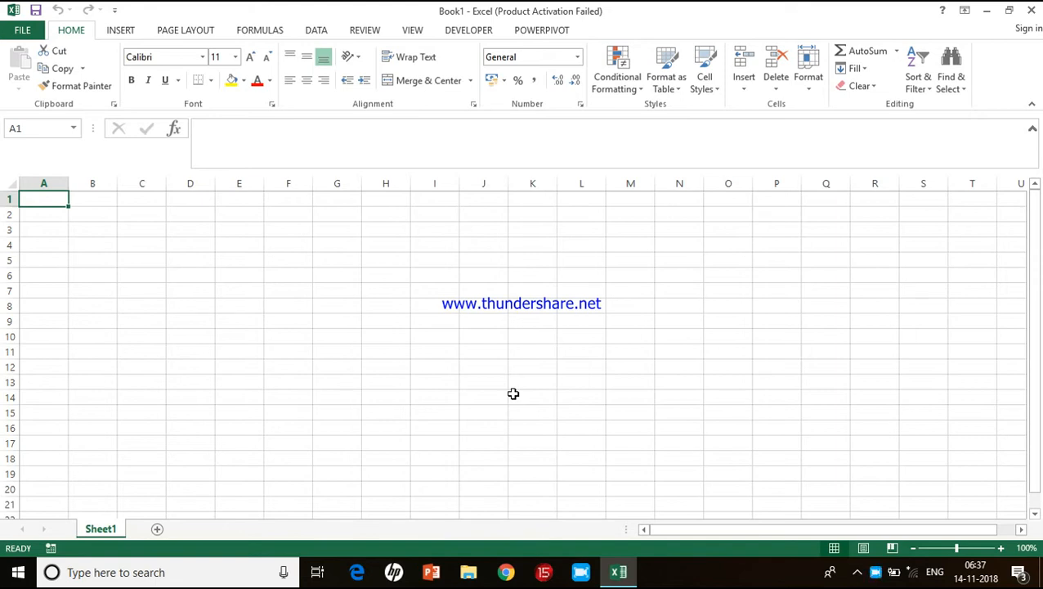
# Enter a in A1 and b in A2, and fill the alternating pattern down to A15.
pyautogui.write('a')
pyautogui.press('Return')
pyautogui.write('b')
pyautogui.press('Return')
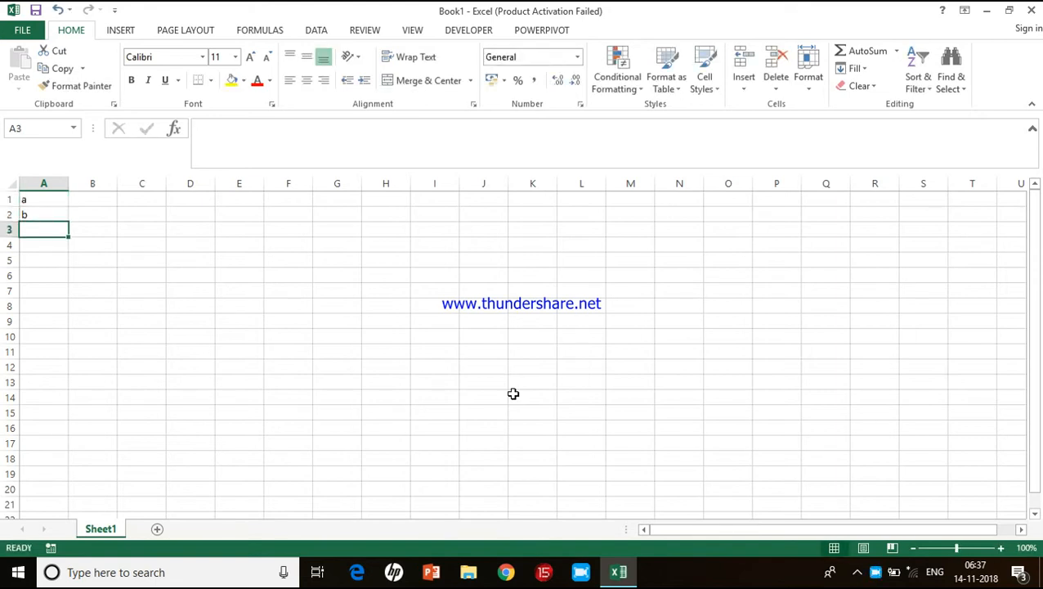
pyautogui.moveTo(53, 202); pyautogui.dragTo(53, 215)
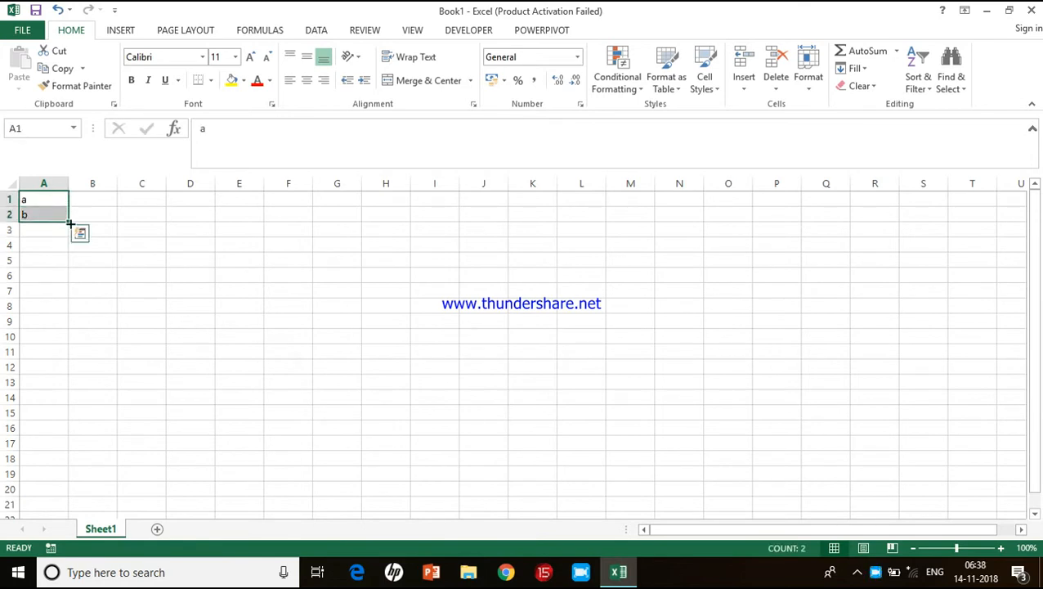
pyautogui.moveTo(68, 222); pyautogui.dragTo(47, 412)
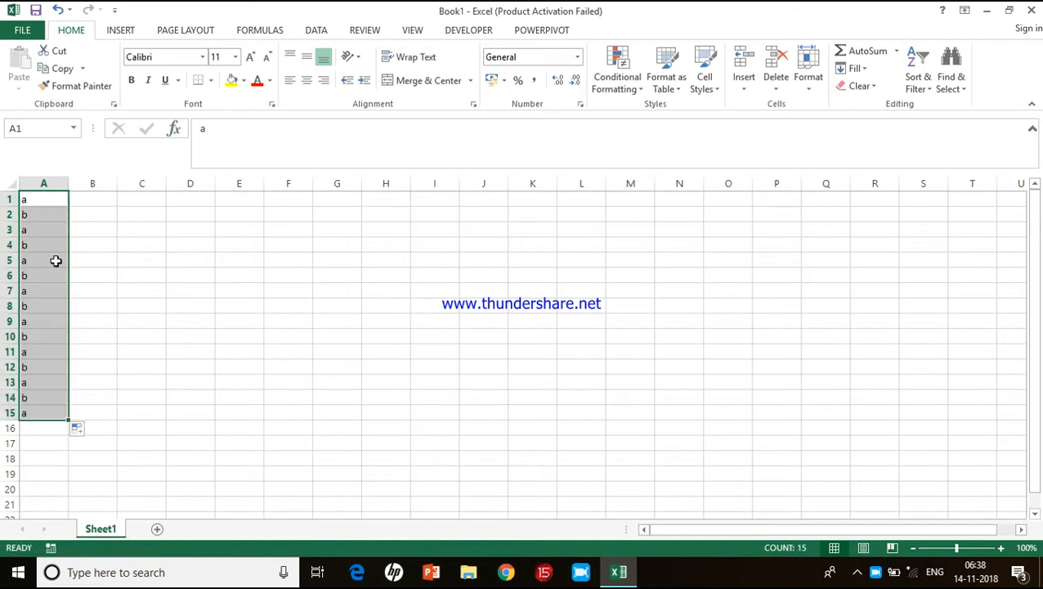
# Apply all borders to A1:A15 and center the text horizontally.
pyautogui.click(213, 82)
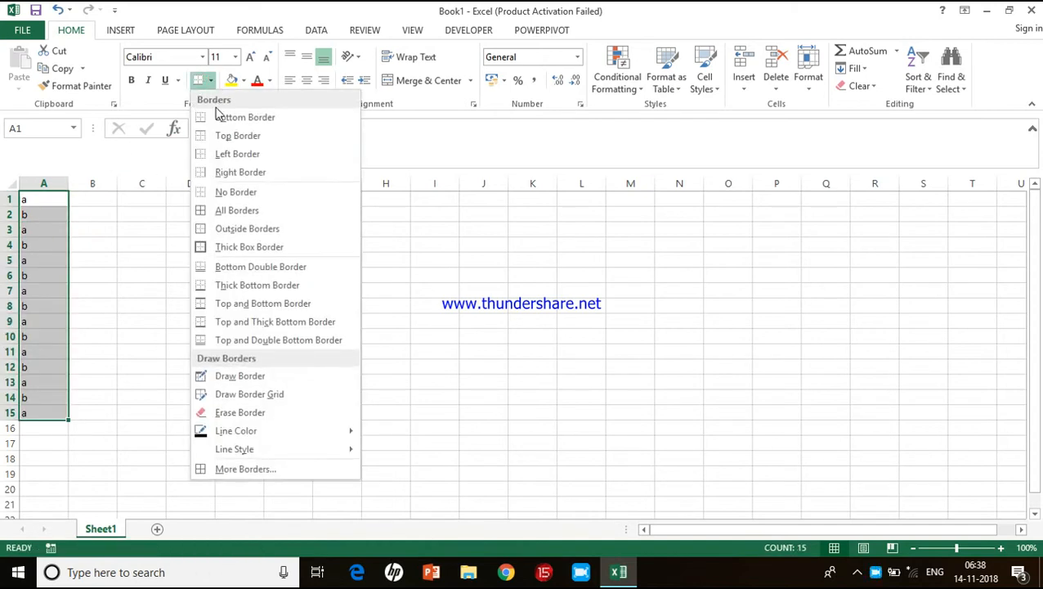
pyautogui.click(208, 209)
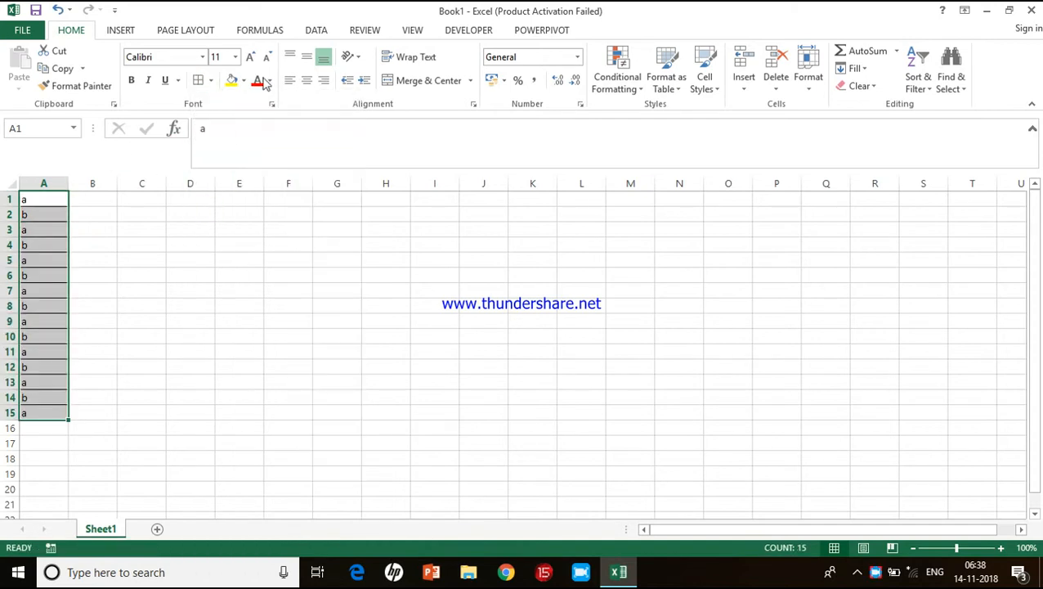
pyautogui.click(305, 80)
pyautogui.click(113, 227)
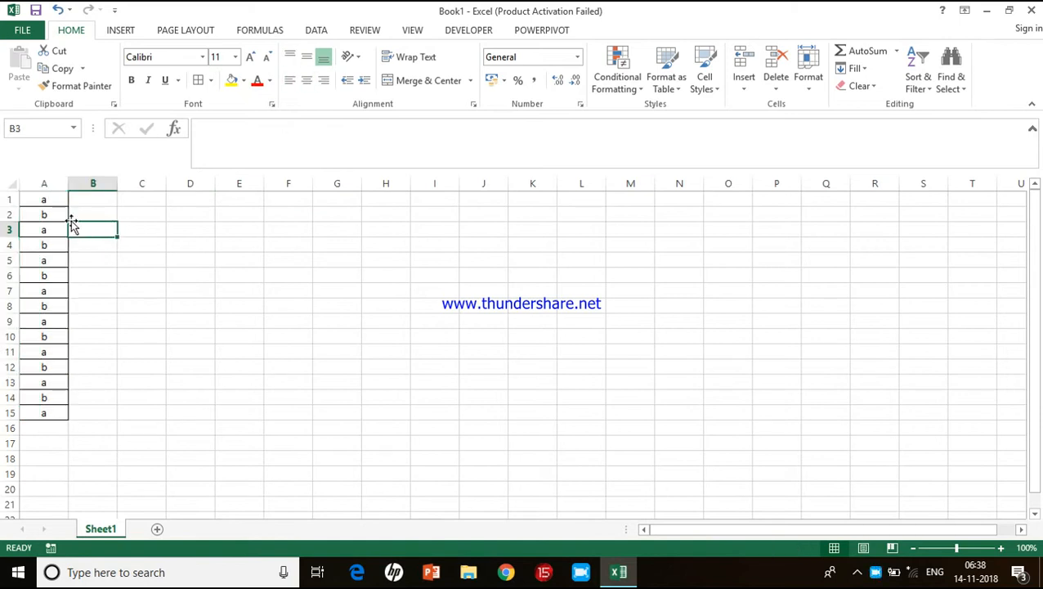
# Set the font size of A1:A15 to 14.
pyautogui.click(50, 197)
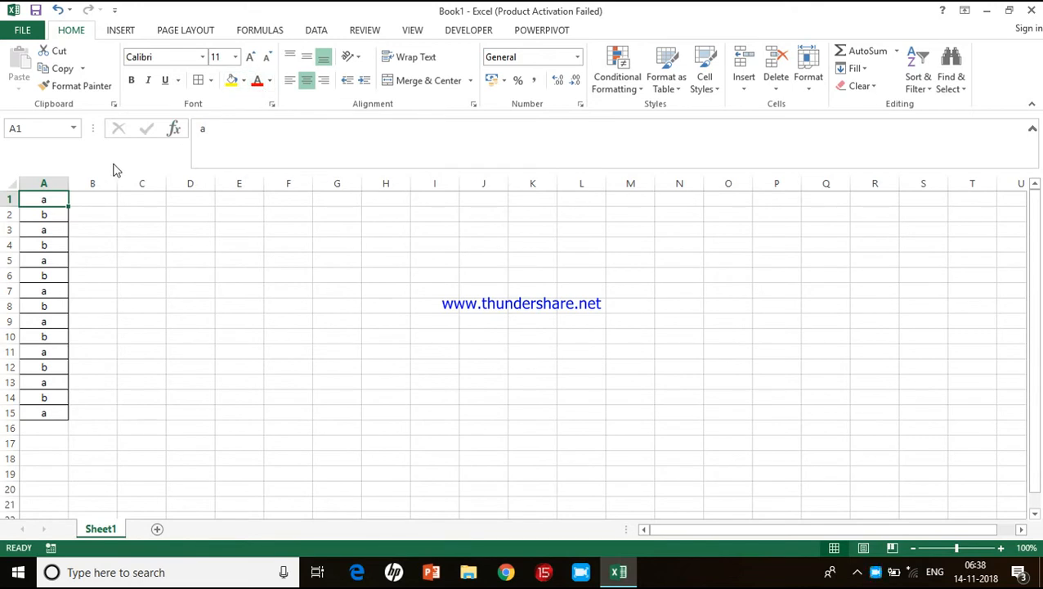
pyautogui.moveTo(40, 202); pyautogui.dragTo(42, 413)
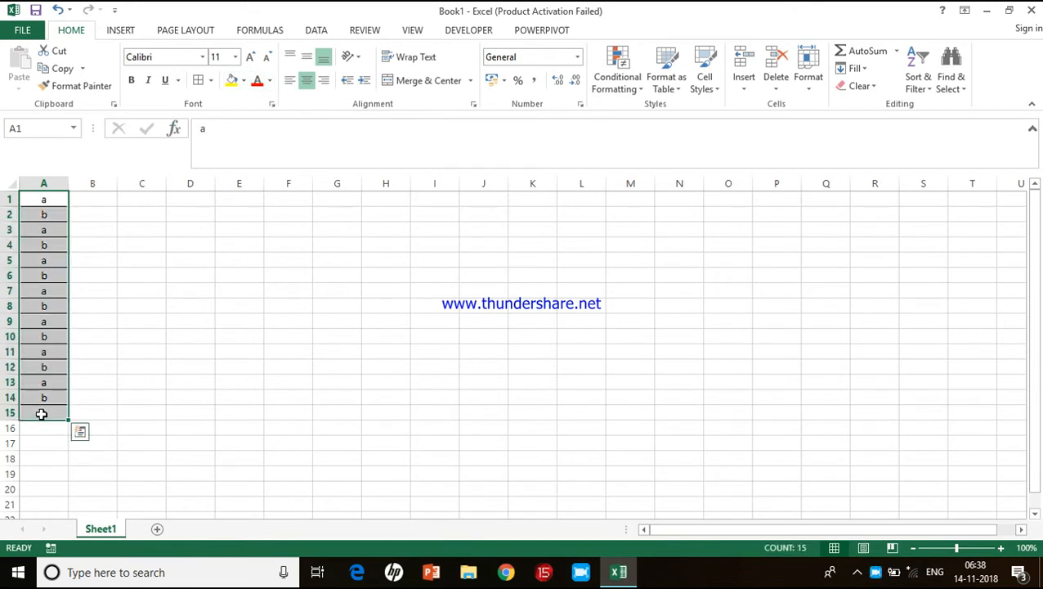
pyautogui.click(235, 56)
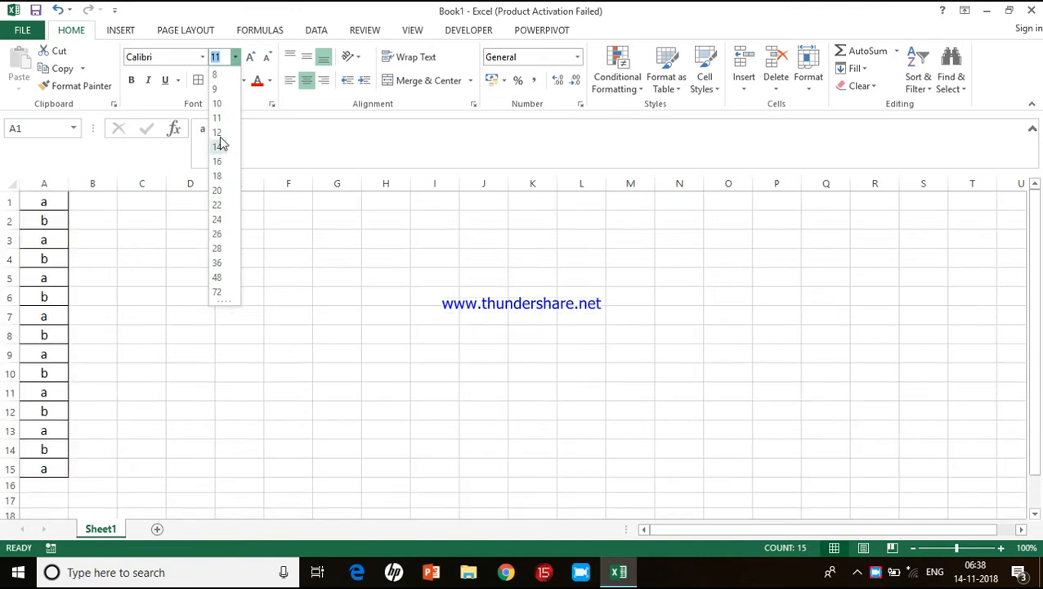
pyautogui.click(220, 140)
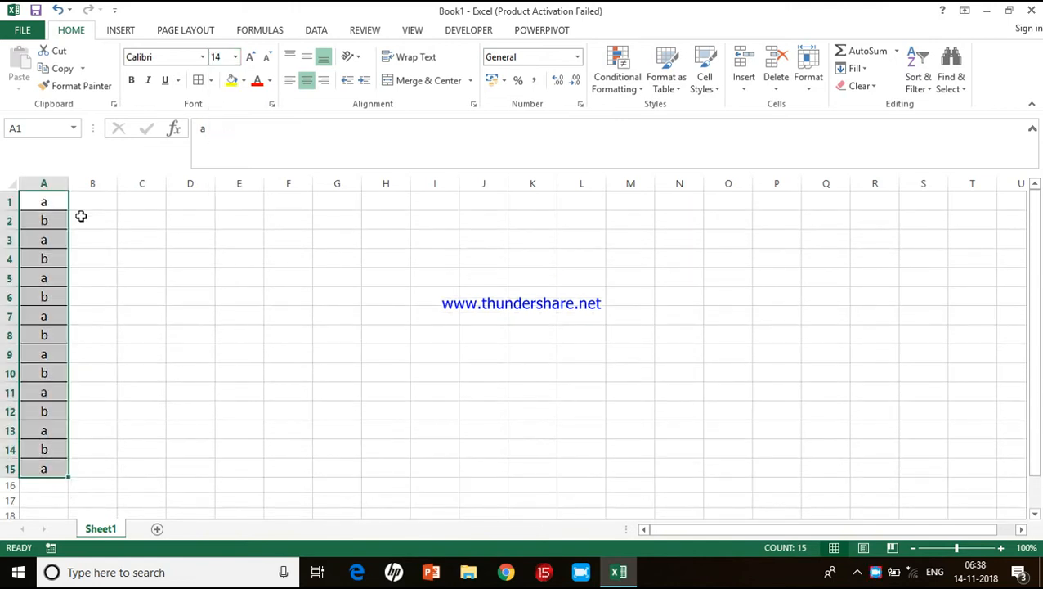
pyautogui.click(160, 272)
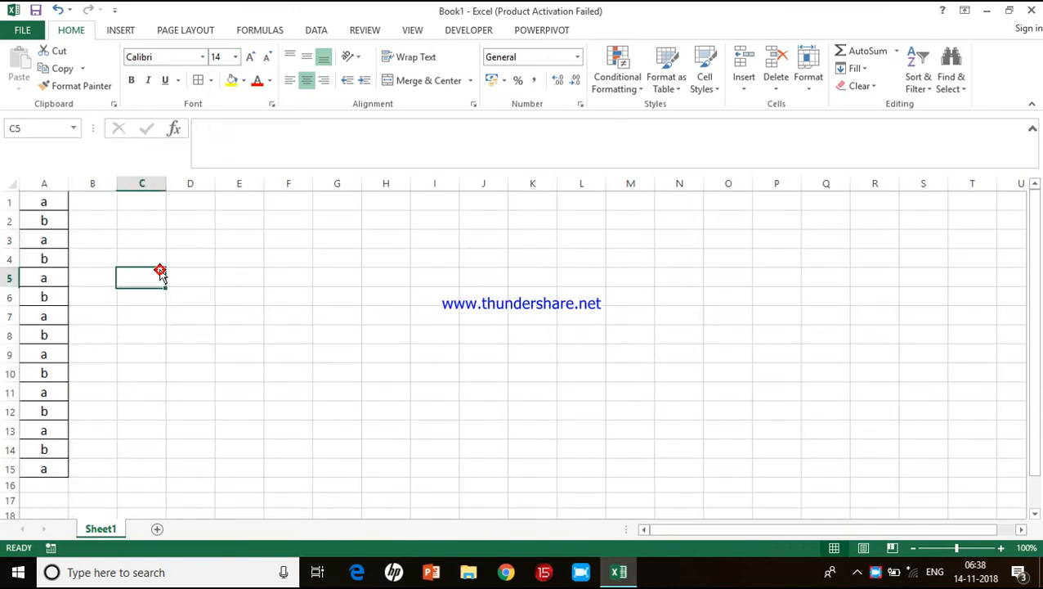
# Select cell A1 and turn on relative references for macro recording.
pyautogui.keyDown('ctrl'); pyautogui.scroll(2, 162, 272); pyautogui.keyUp('ctrl')
pyautogui.scroll(1, 162, 272)
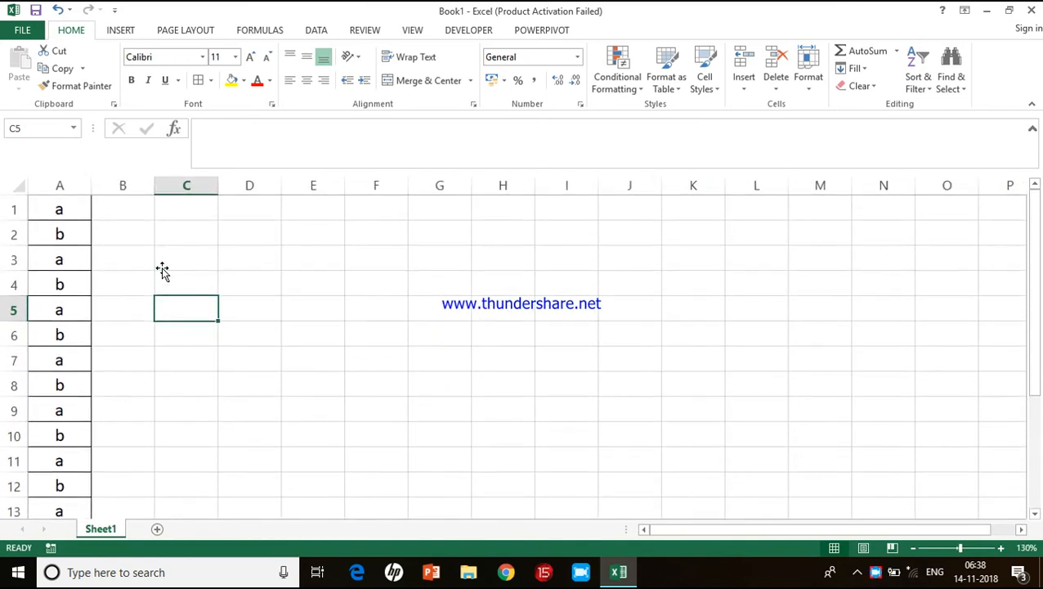
pyautogui.keyDown('ctrl'); pyautogui.scroll(1, 196, 288); pyautogui.keyUp('ctrl')
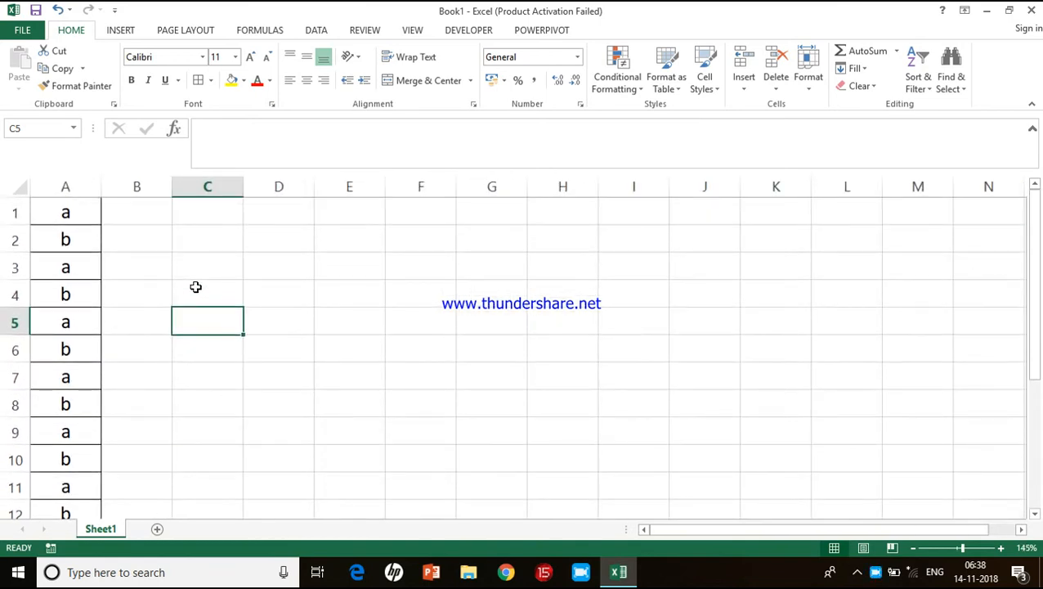
pyautogui.click(88, 213)
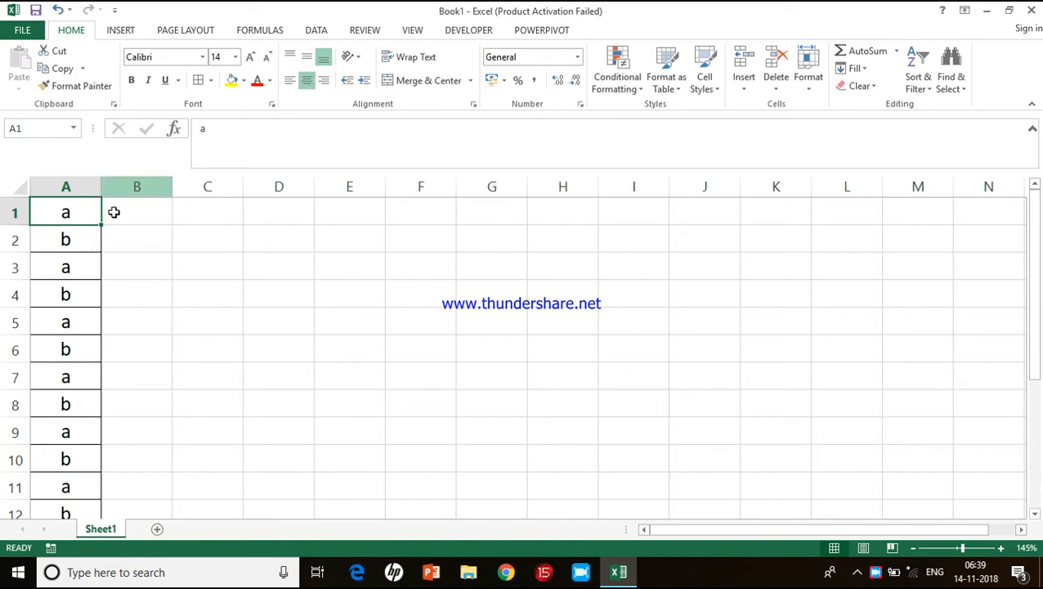
pyautogui.click(68, 210)
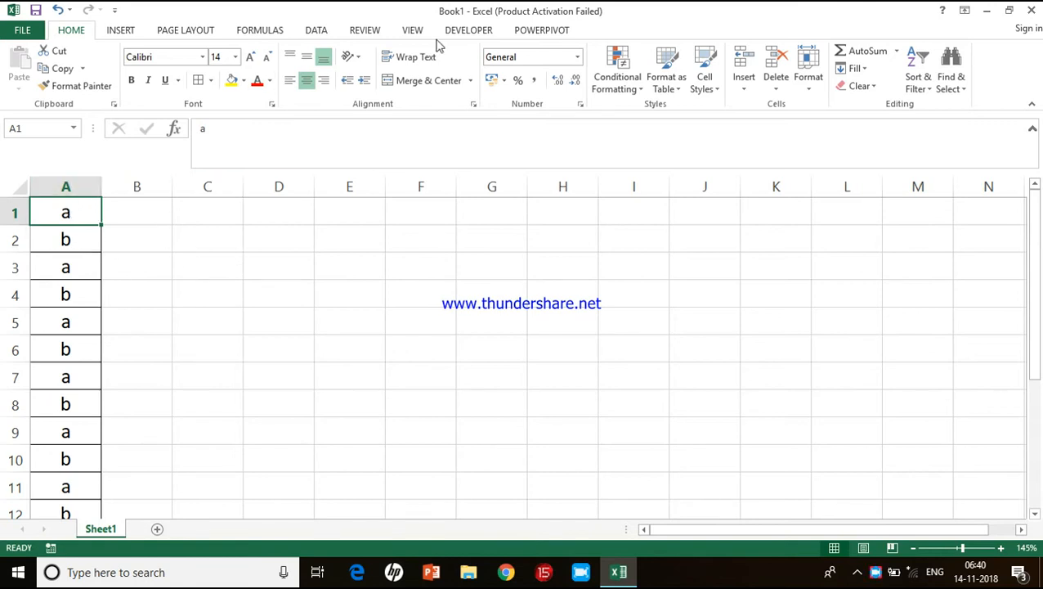
pyautogui.click(413, 31)
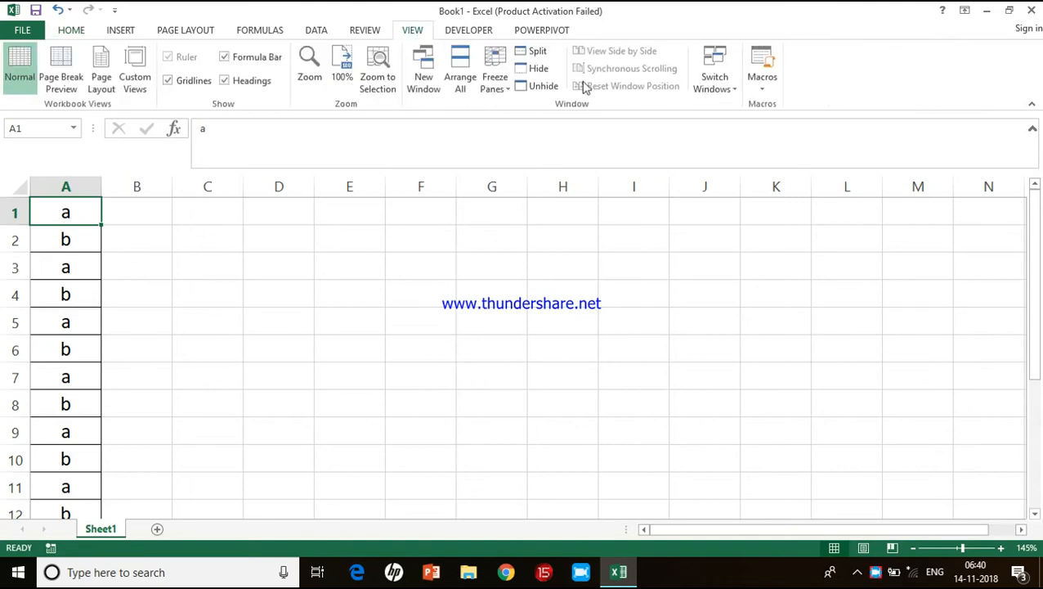
pyautogui.click(770, 97)
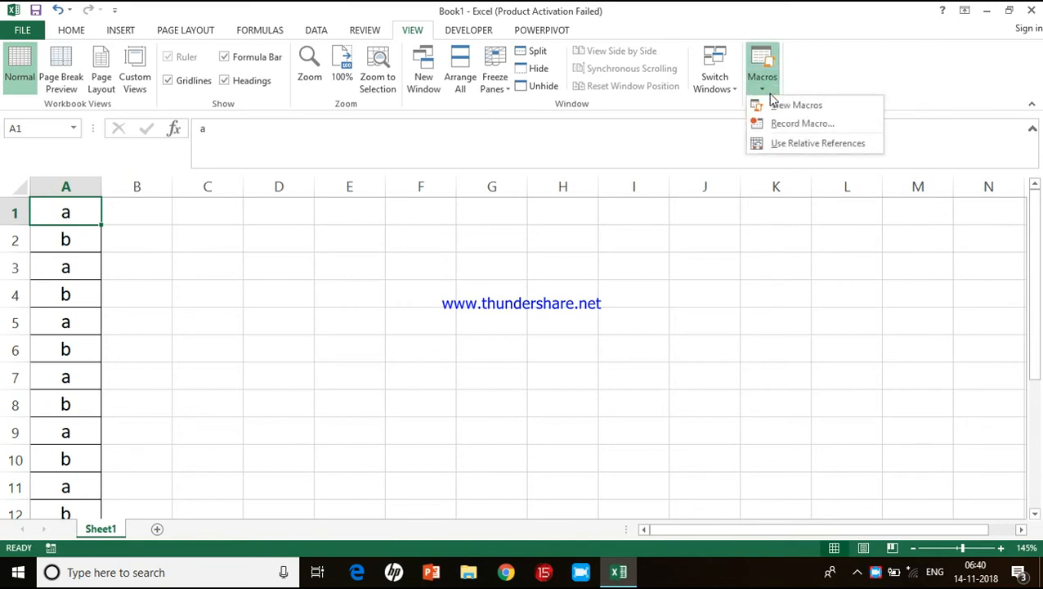
pyautogui.click(799, 144)
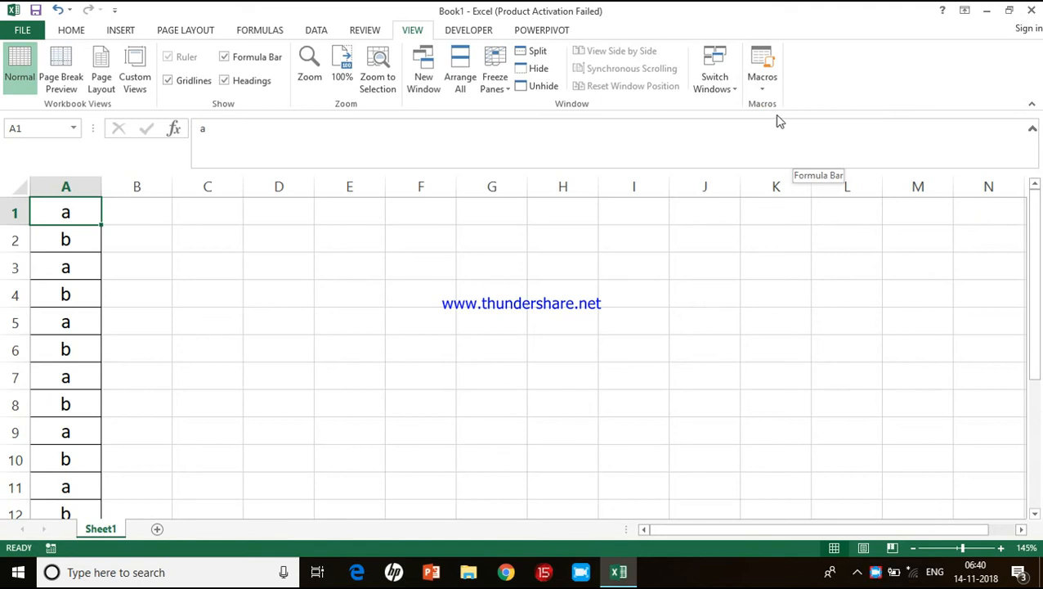
# Set up a new macro recording named format with the shortcut Ctrl+Shift+U.
pyautogui.click(763, 90)
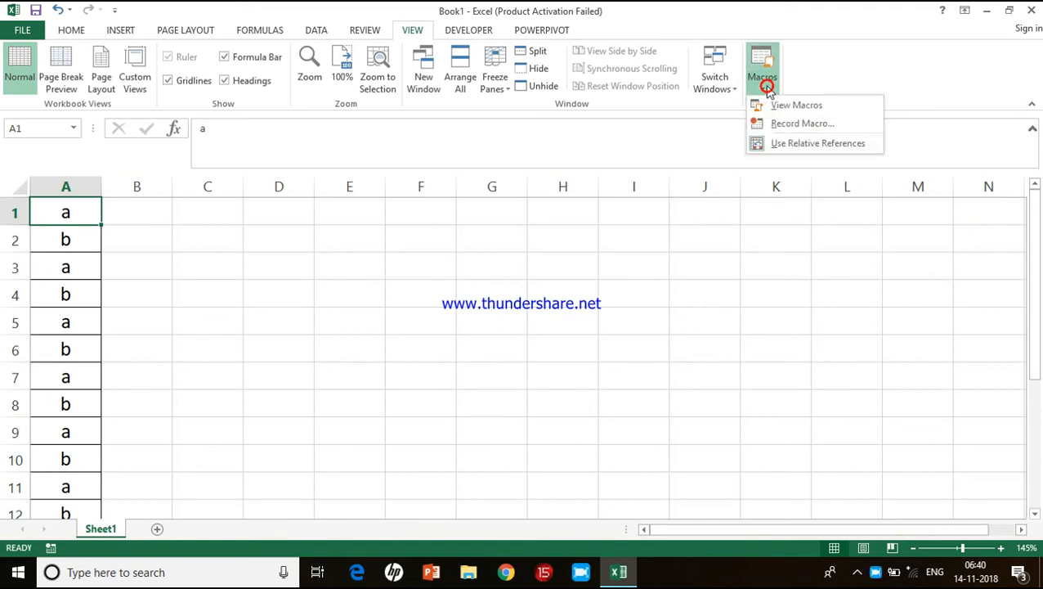
pyautogui.click(777, 123)
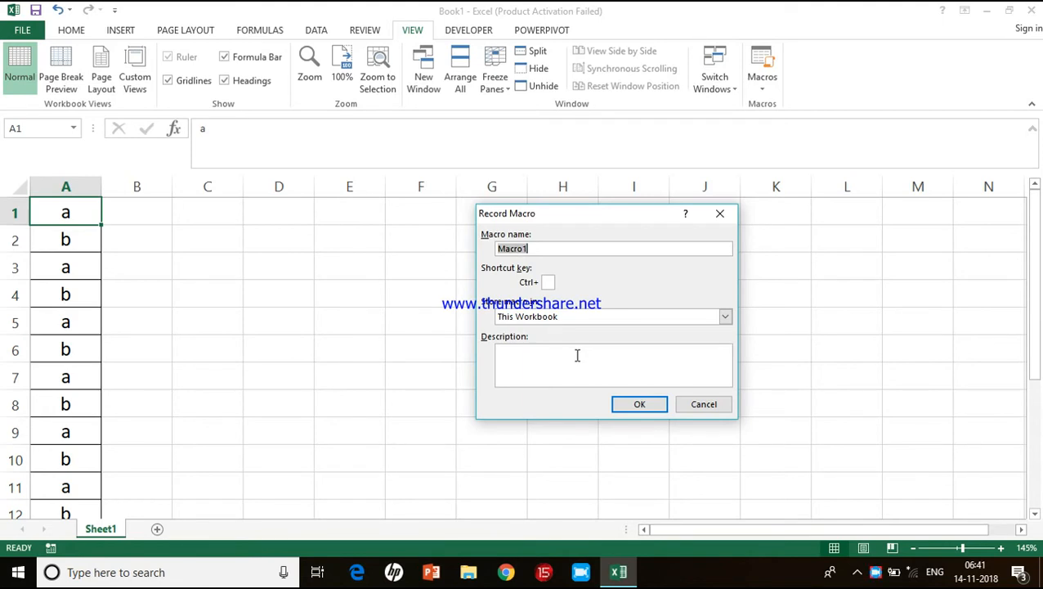
pyautogui.write('formattin')
pyautogui.press('BackSpace')
pyautogui.press('BackSpace')
pyautogui.press('BackSpace')
pyautogui.click(548, 282)
pyautogui.write('U')
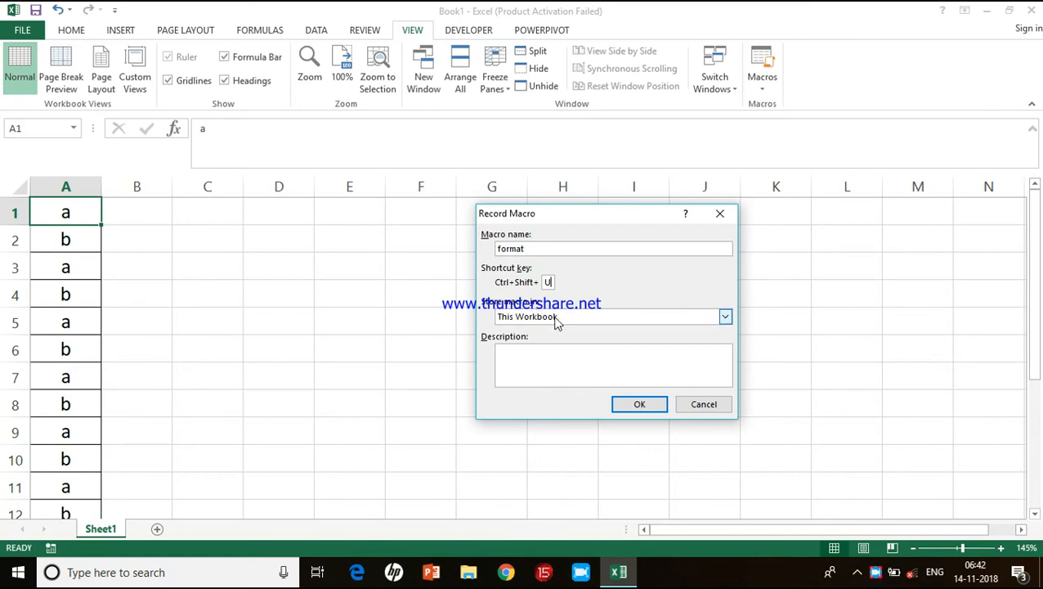
# Store the macro in This Workbook with the description "trial 1" and start recording.
pyautogui.click(721, 320)
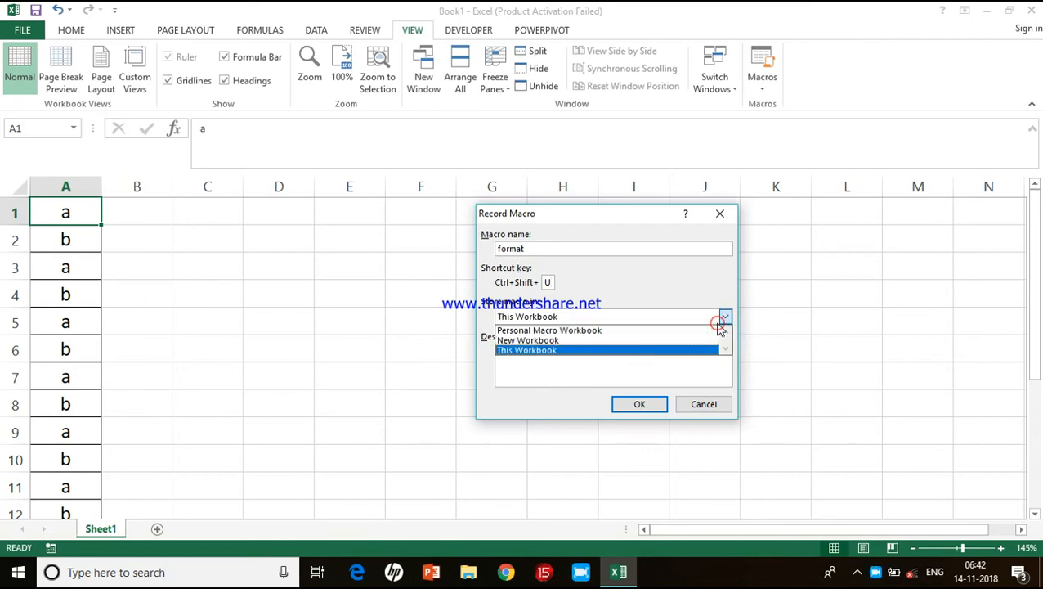
pyautogui.click(613, 350)
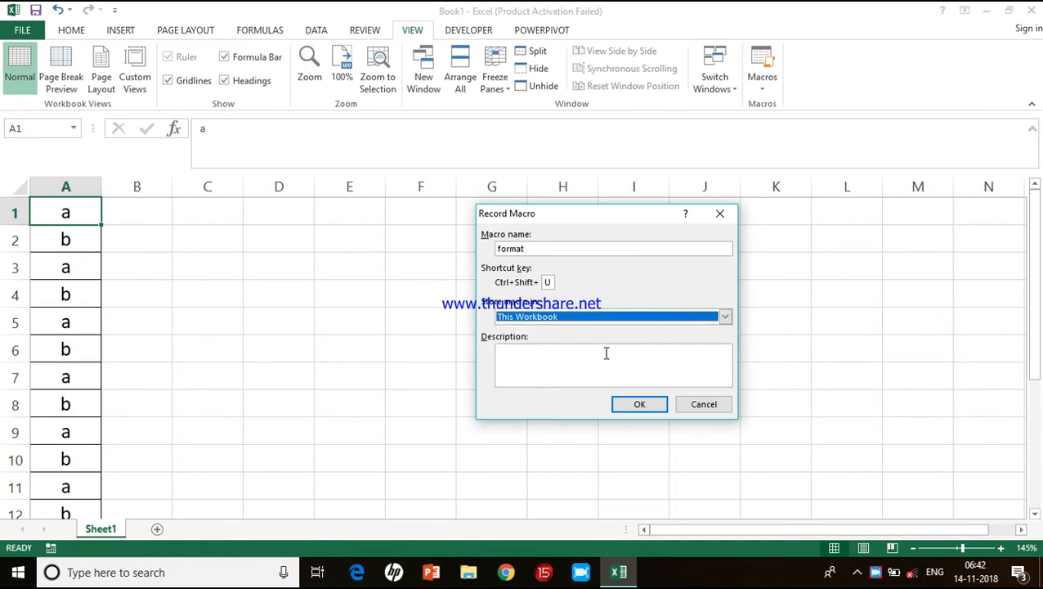
pyautogui.click(544, 364)
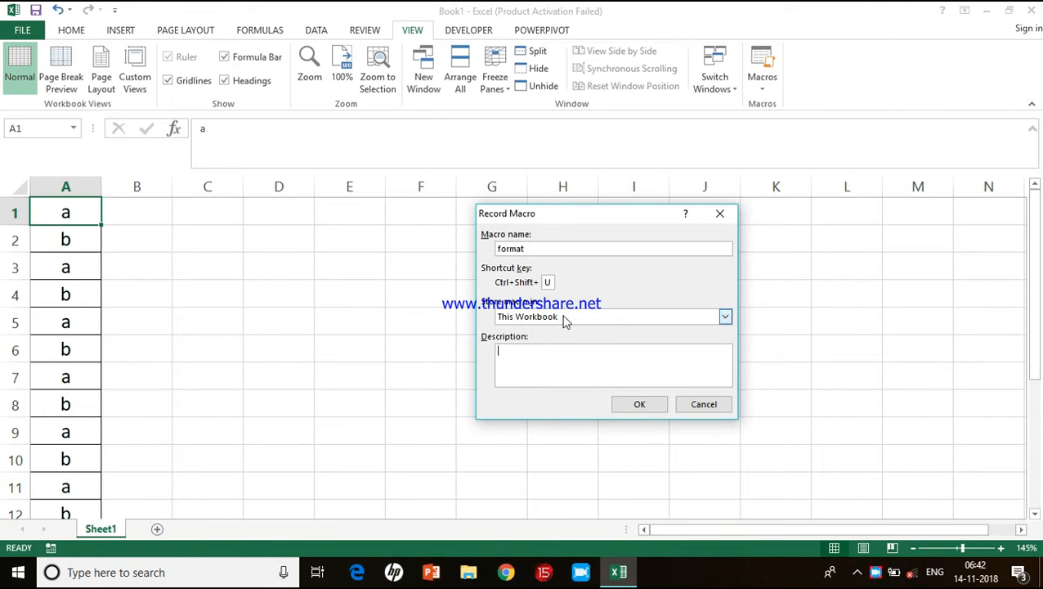
pyautogui.click(618, 324)
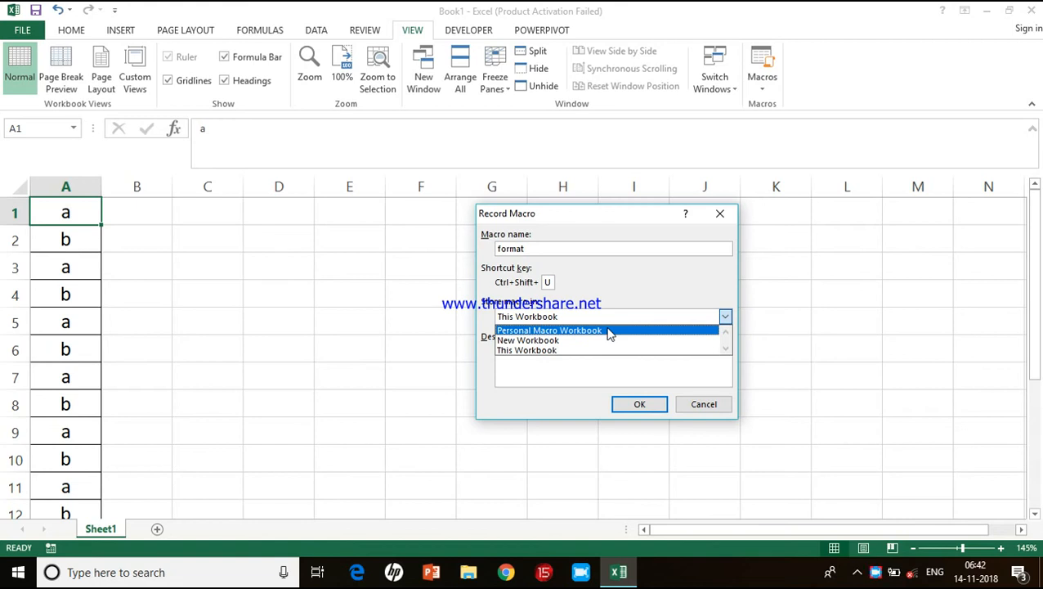
pyautogui.click(587, 350)
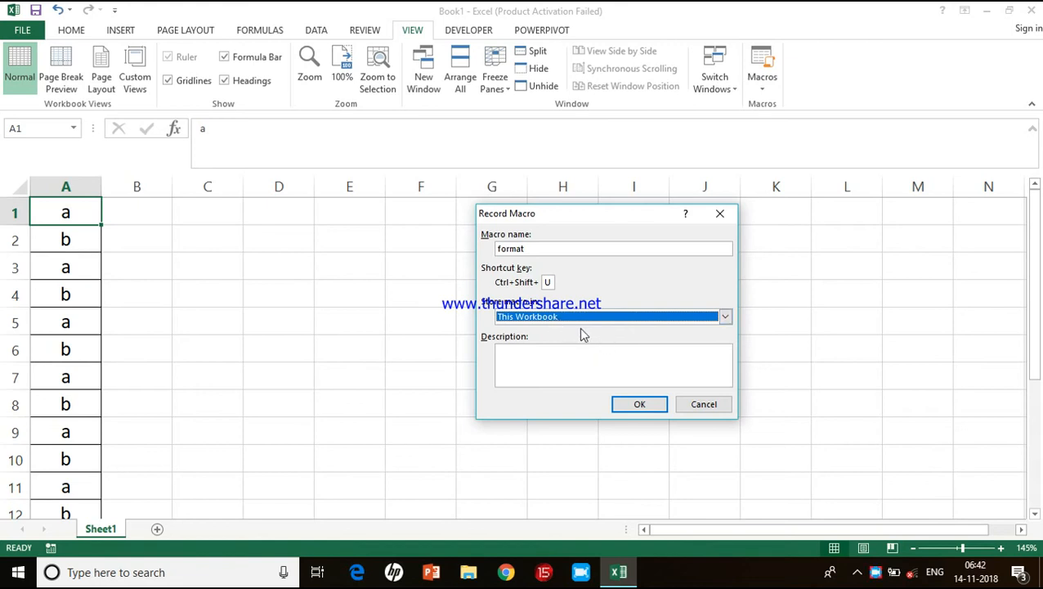
pyautogui.click(549, 362)
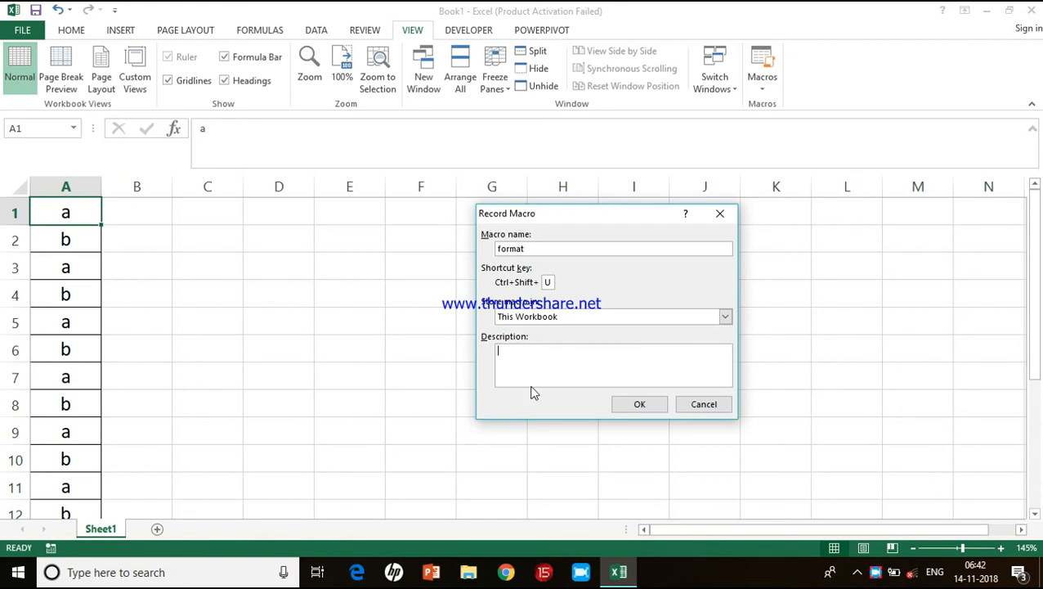
pyautogui.write('trial 1')
pyautogui.click(628, 404)
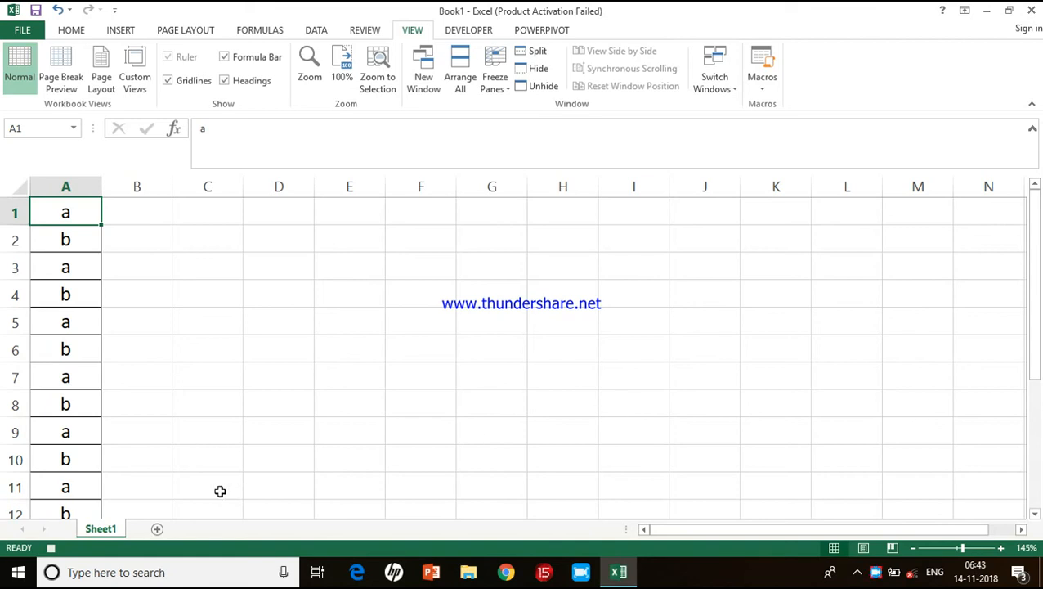
# Format cell A1 as bold, italic, red text on a yellow fill, and stop recording the macro.
pyautogui.click(51, 550)
pyautogui.click(71, 33)
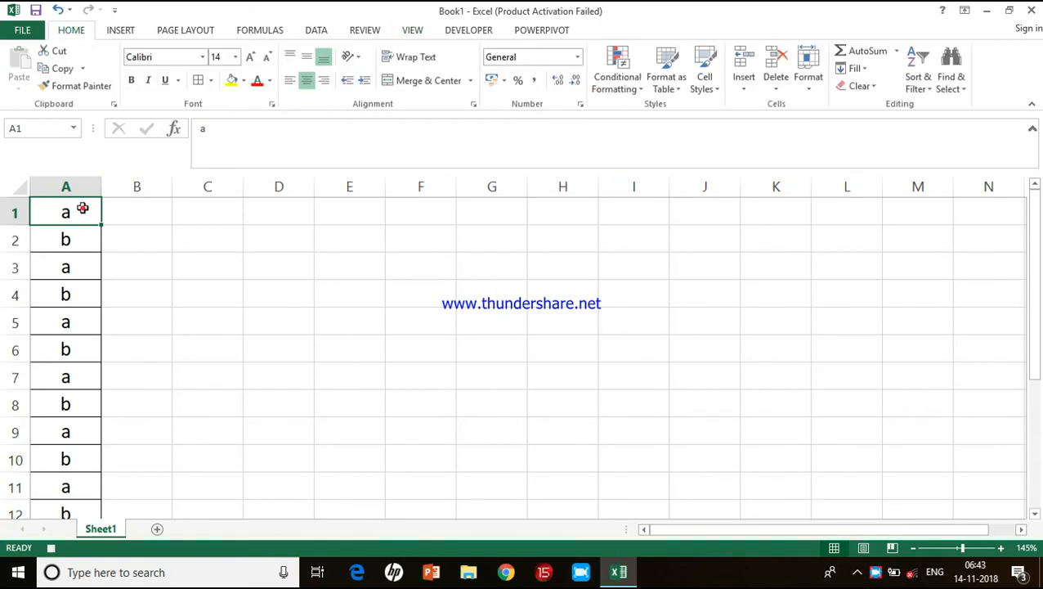
pyautogui.click(130, 81)
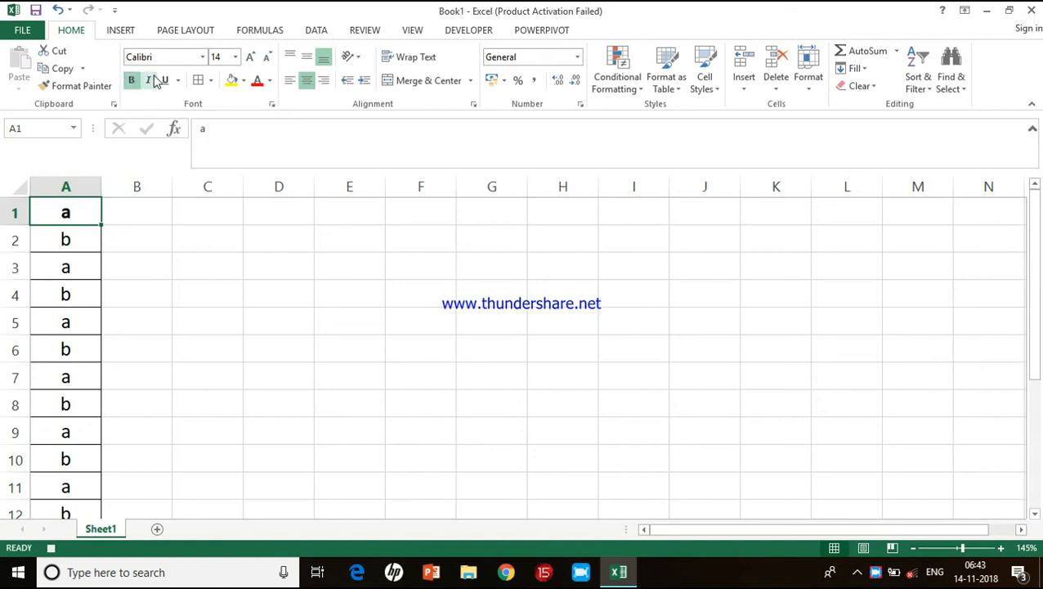
pyautogui.click(149, 82)
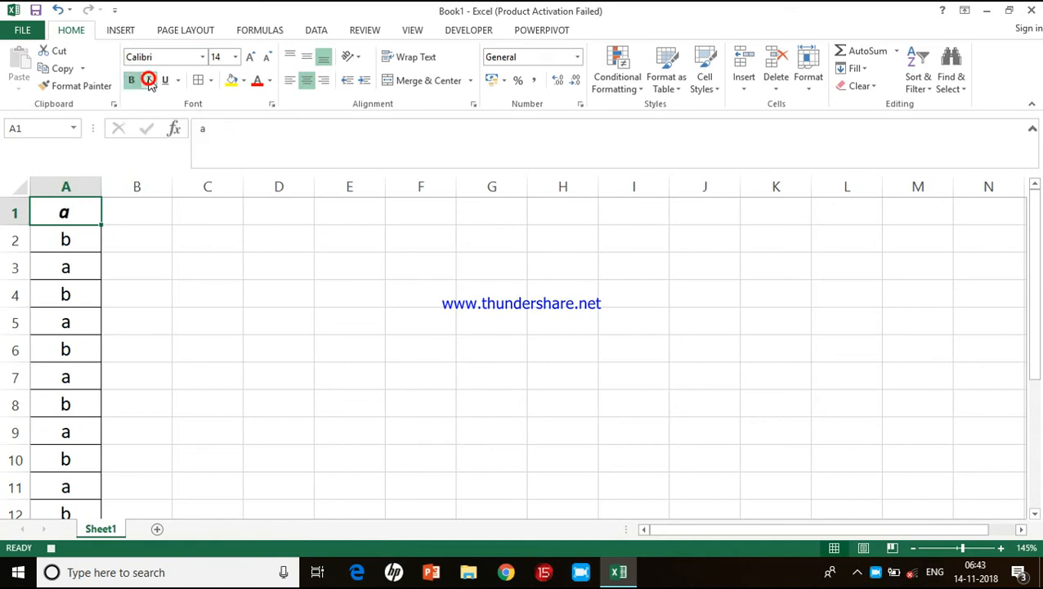
pyautogui.click(232, 82)
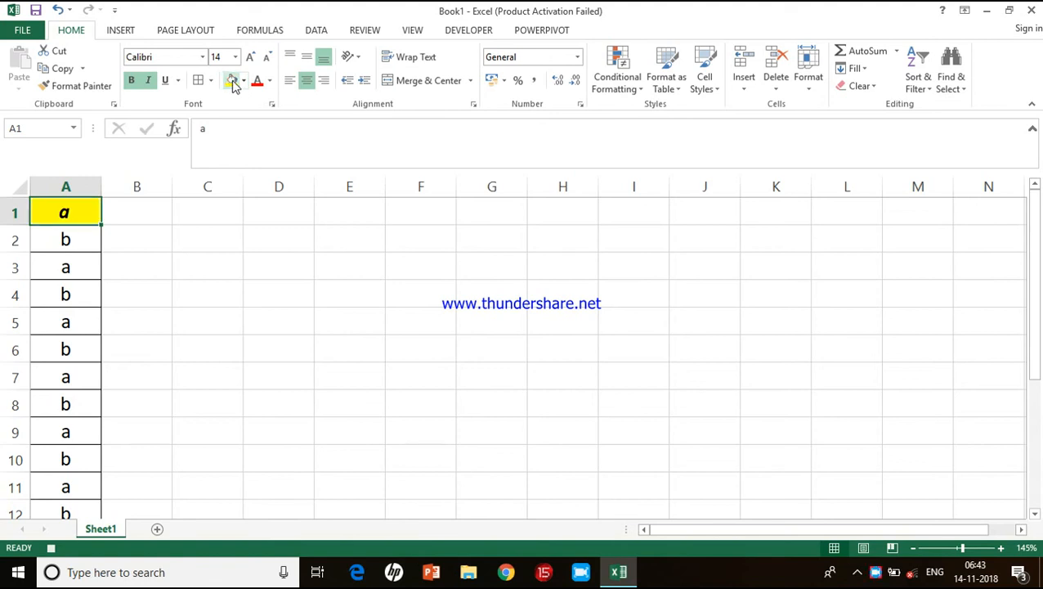
pyautogui.click(256, 81)
pyautogui.click(50, 549)
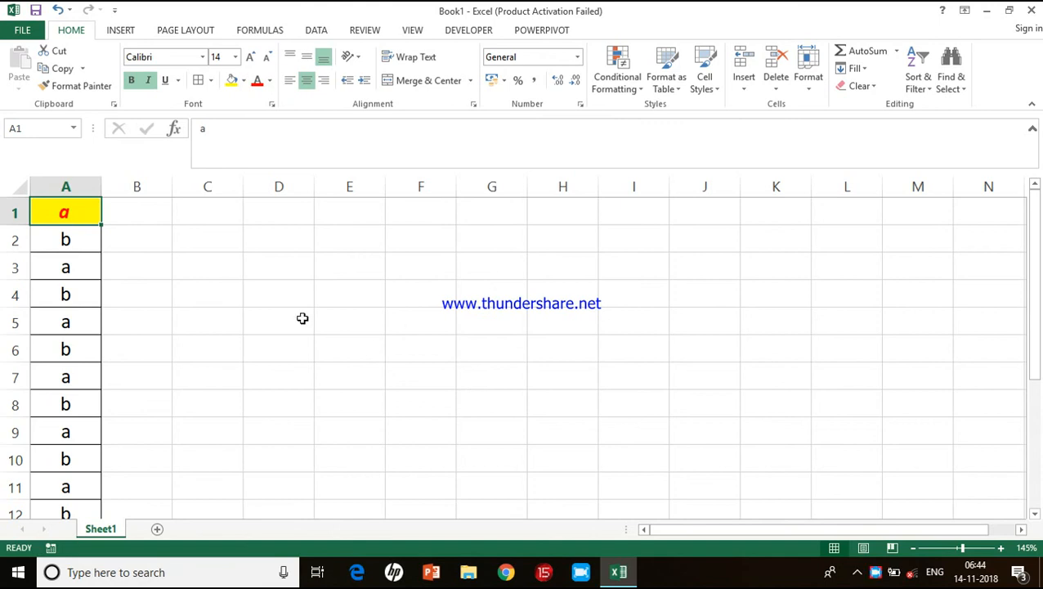
# Run the recorded format macro on cell A2 from the list of available macros.
pyautogui.click(87, 242)
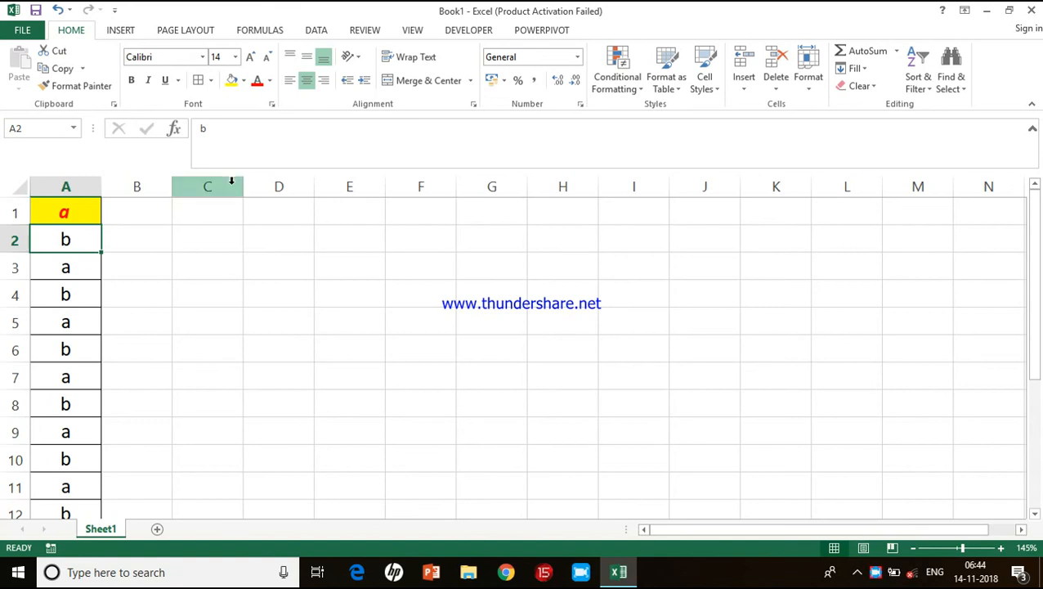
pyautogui.click(412, 33)
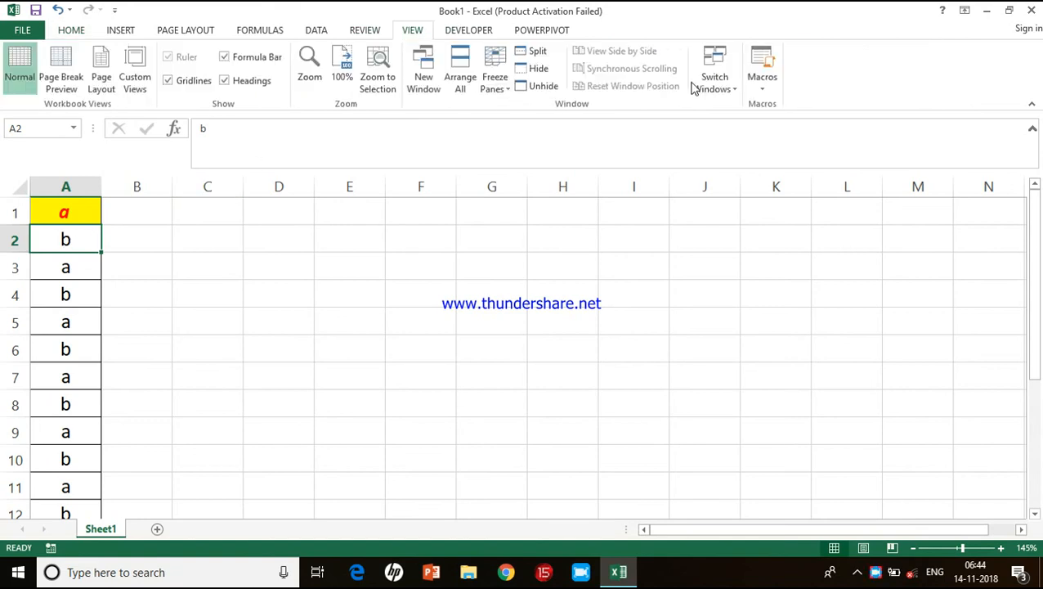
pyautogui.click(768, 86)
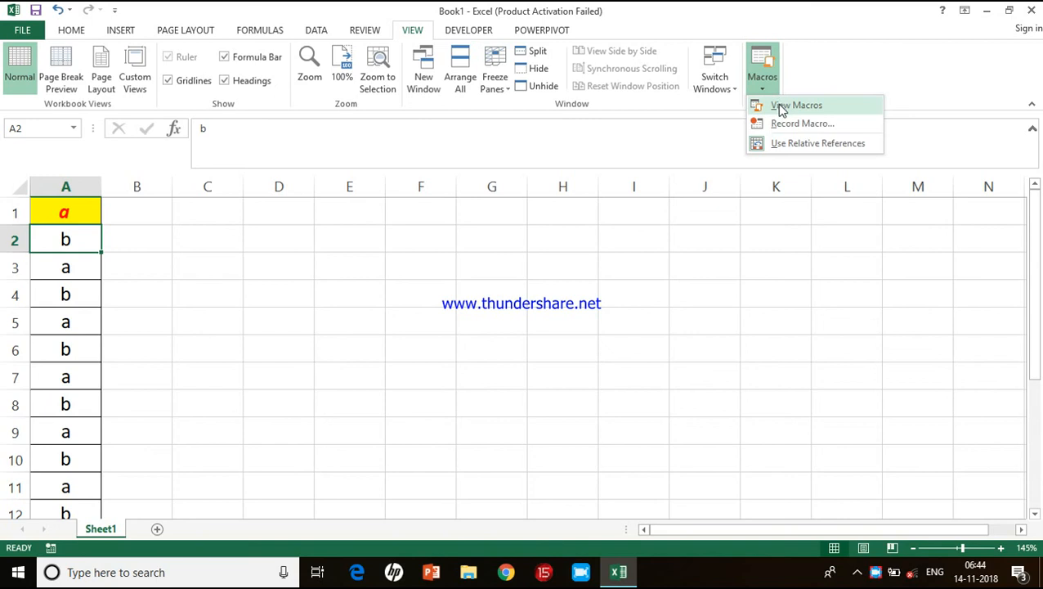
pyautogui.click(781, 105)
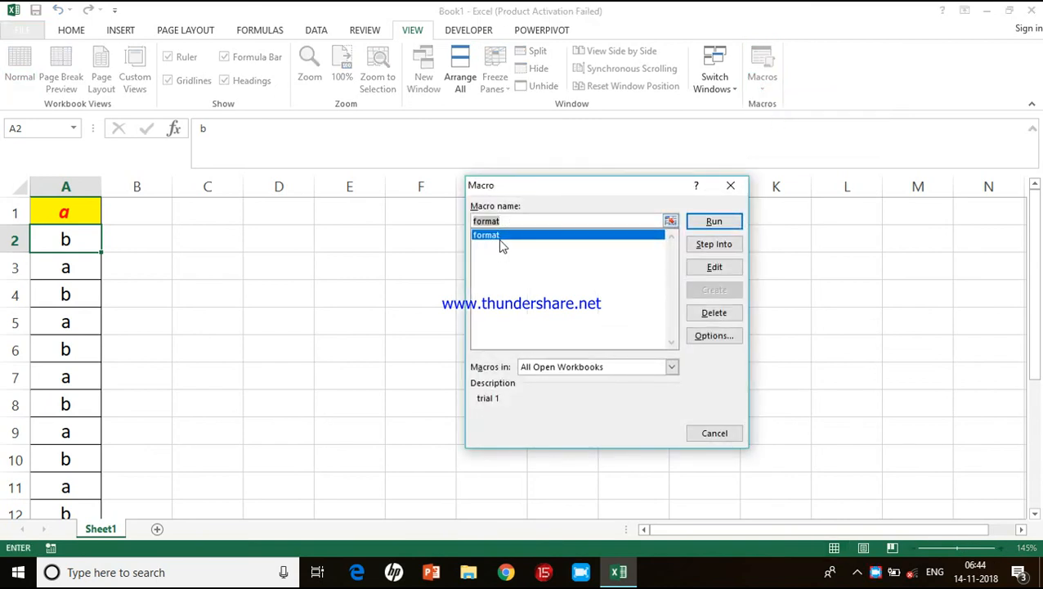
pyautogui.click(714, 222)
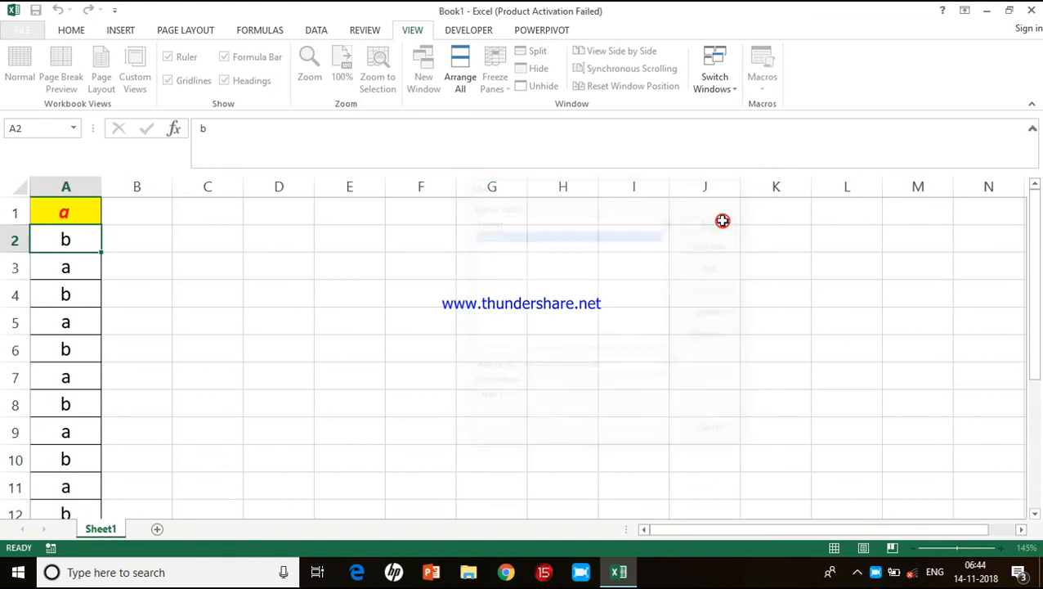
# Run the format macro from the macro list on cell A3, and again on cell A4.
pyautogui.click(86, 267)
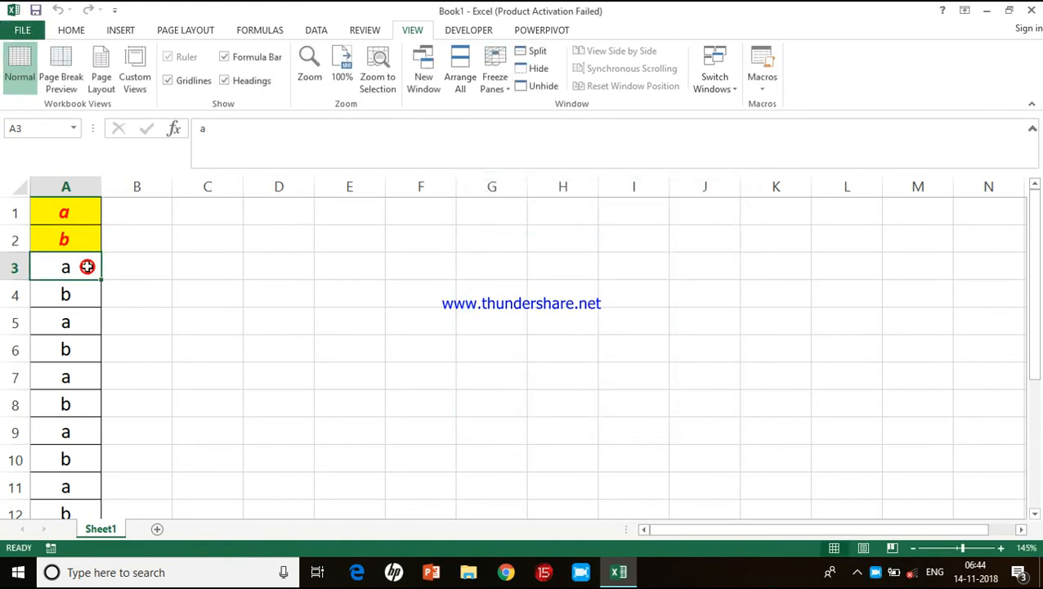
pyautogui.click(758, 93)
pyautogui.click(783, 107)
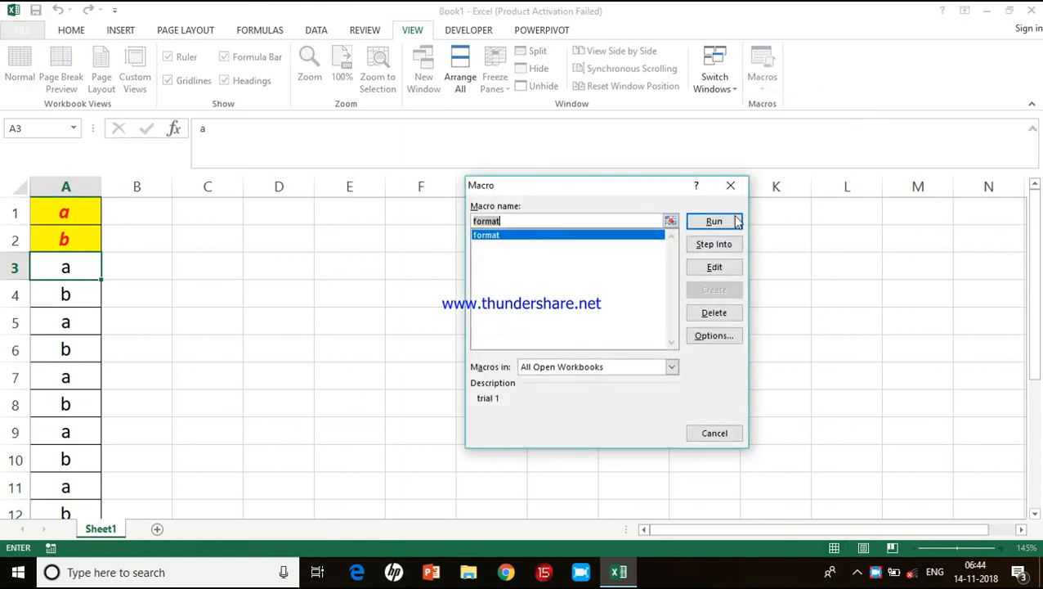
pyautogui.click(713, 221)
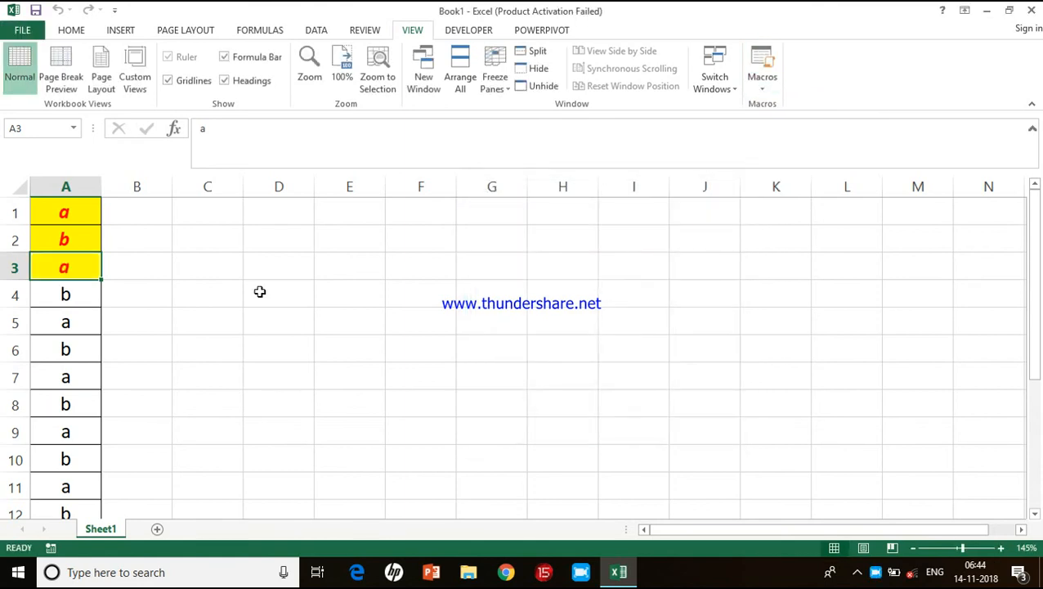
pyautogui.click(61, 301)
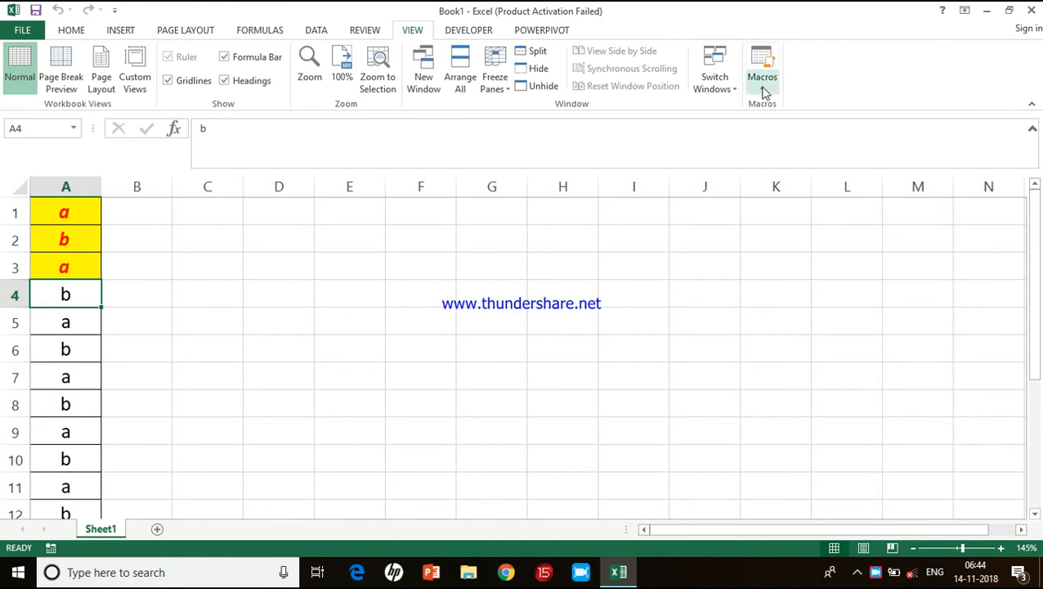
pyautogui.click(763, 93)
pyautogui.click(785, 105)
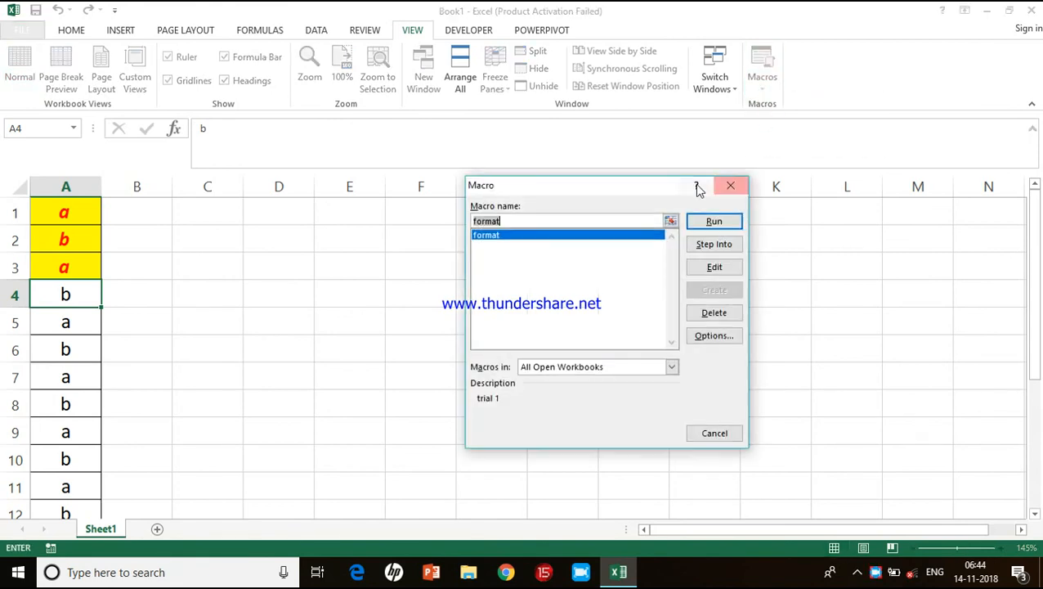
pyautogui.click(703, 222)
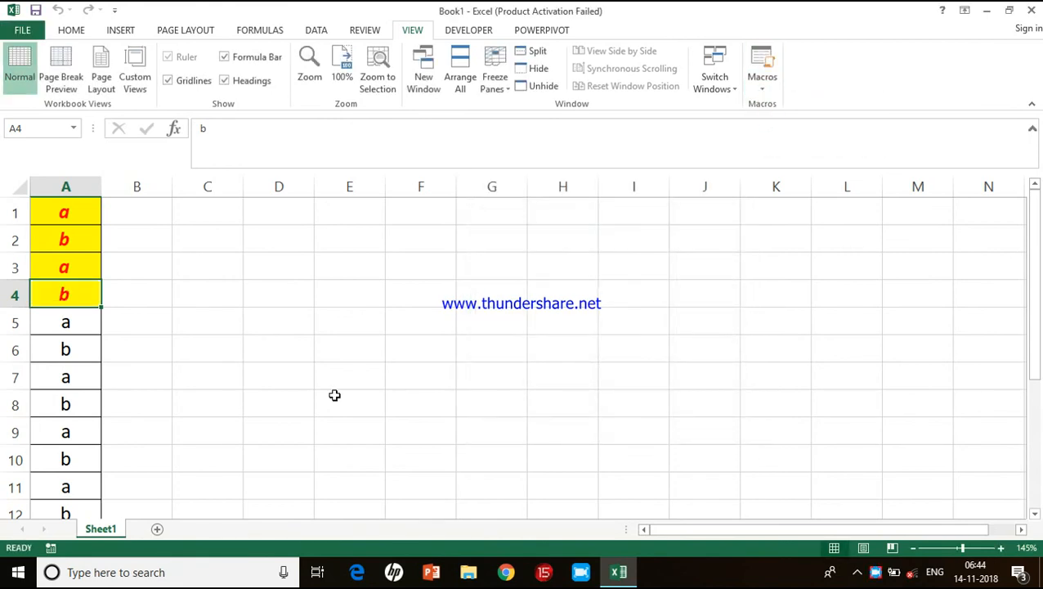
# Apply the format macro to cells A5 and A6, one cell at a time, without opening the macro list.
pyautogui.click(72, 331)
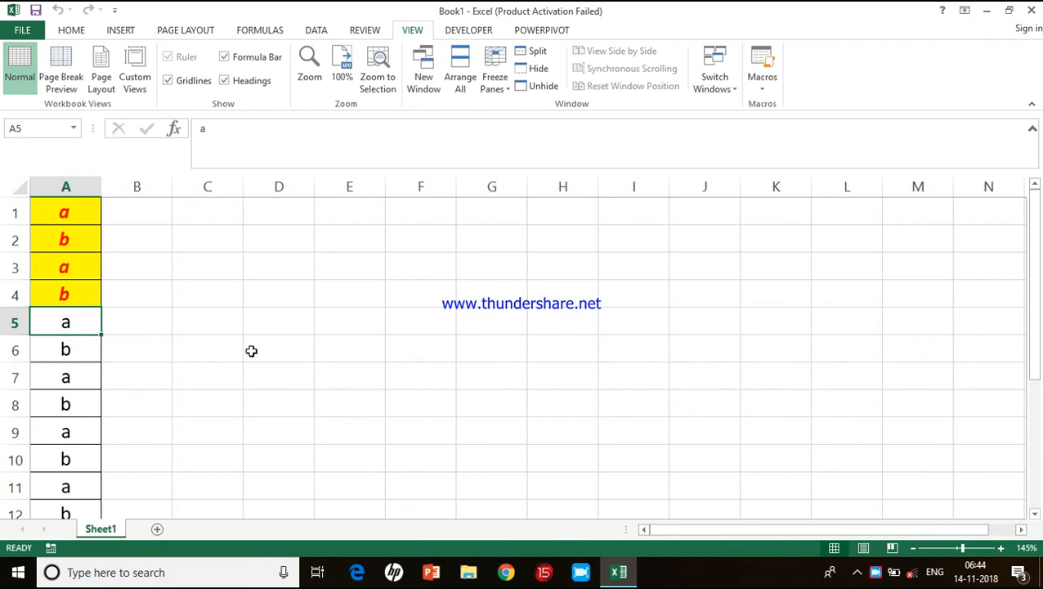
pyautogui.hotkey('ctrl', 'q')
pyautogui.click(79, 357)
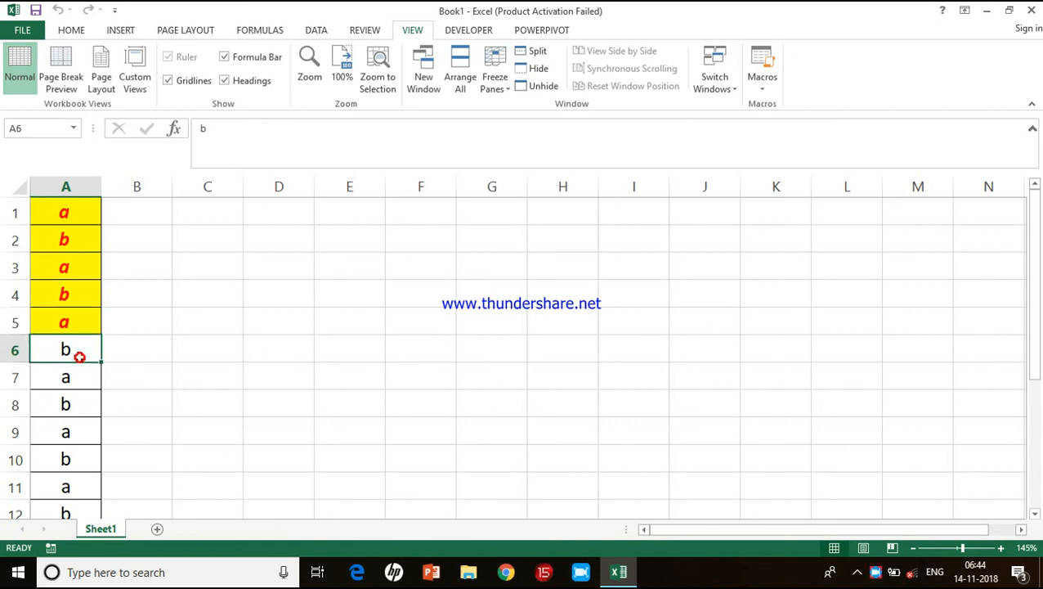
pyautogui.hotkey('ctrl', 'q')
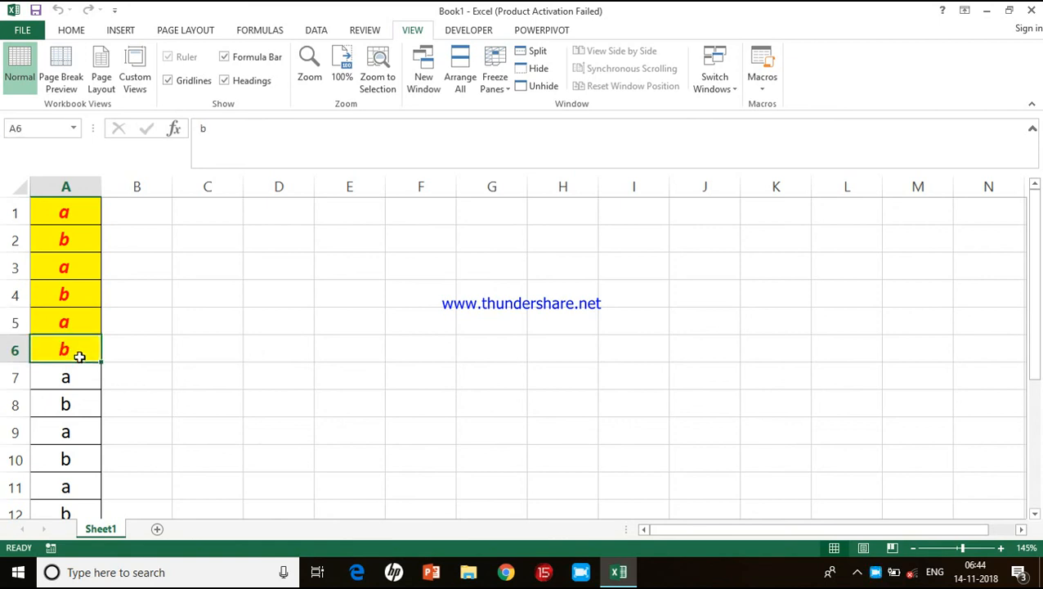
# Open the format macro's VBA code for review, and return to the worksheet with cell B2 selected.
pyautogui.click(764, 85)
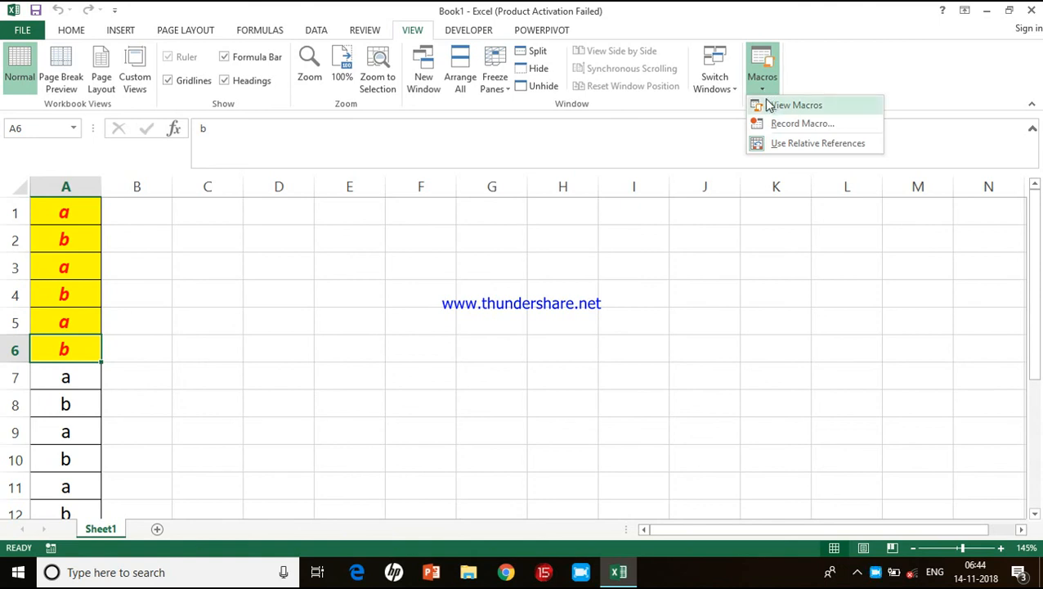
pyautogui.click(770, 104)
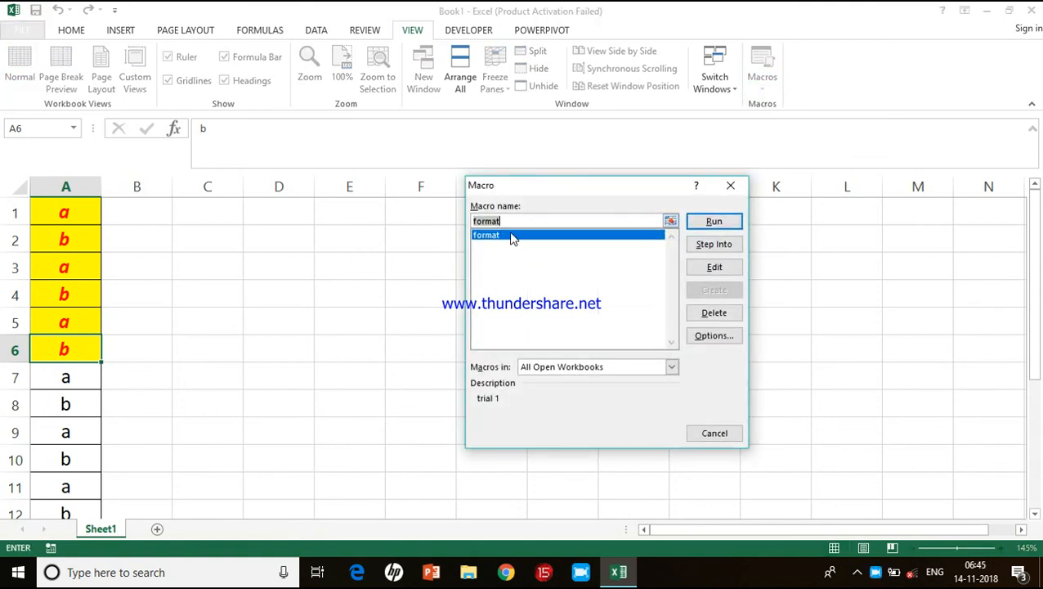
pyautogui.click(709, 267)
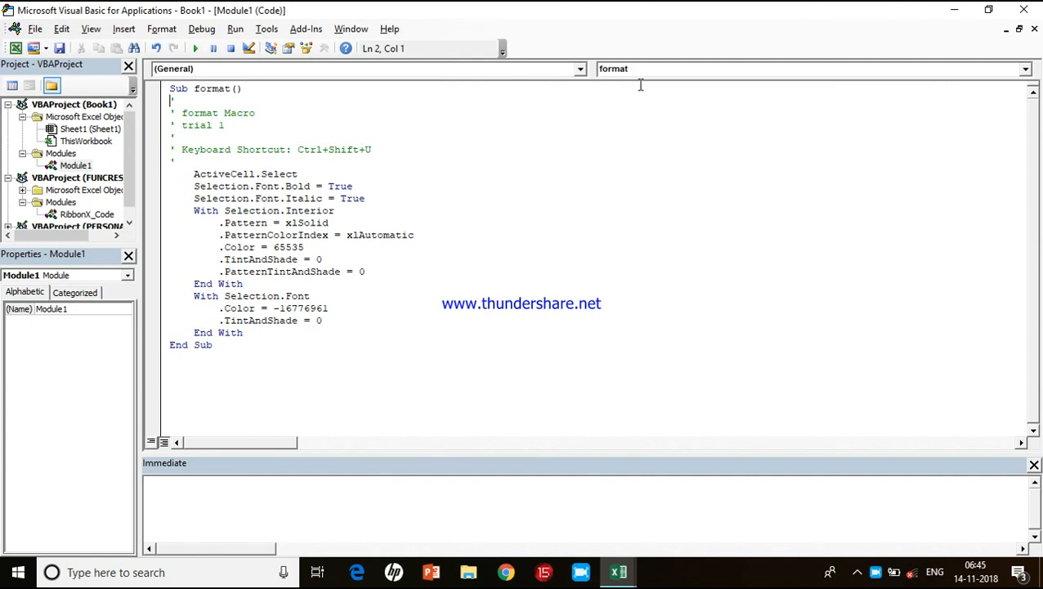
pyautogui.click(1027, 10)
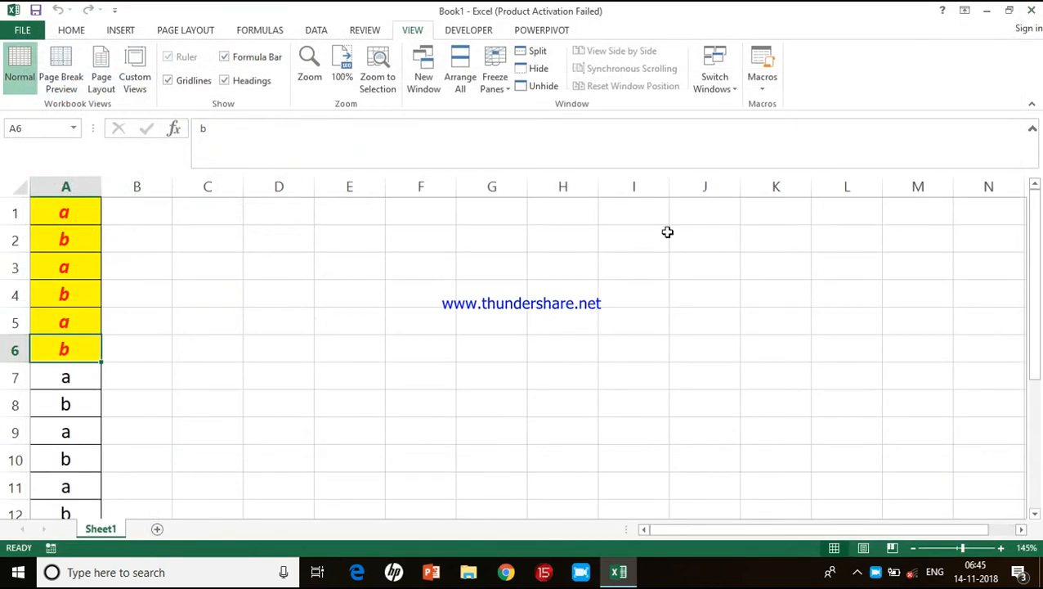
pyautogui.click(167, 241)
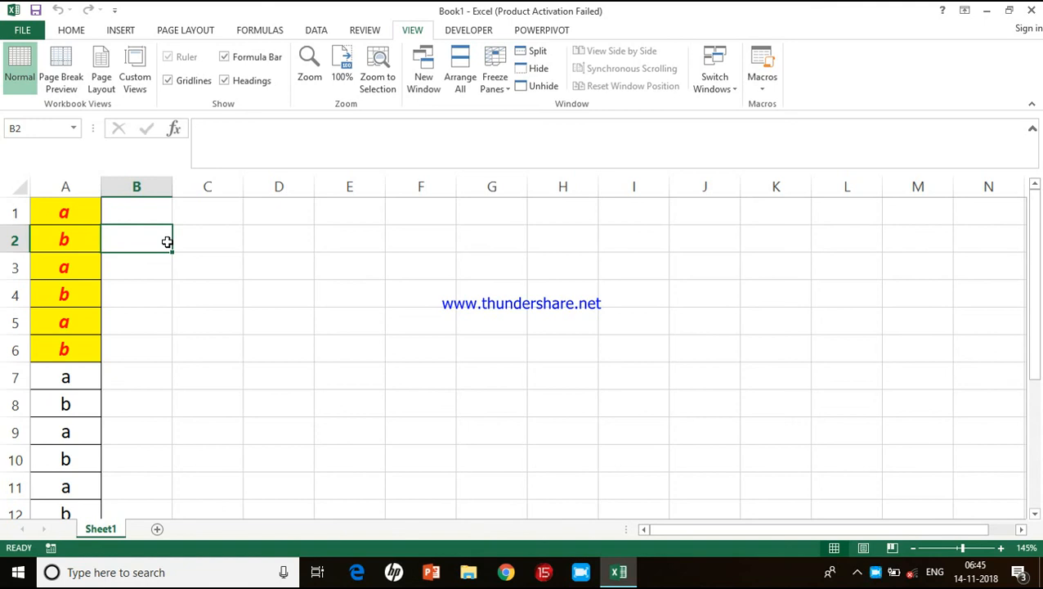
# Start saving the workbook as a new file and browse to the Excel Videos folder on Local Disk (C:).
pyautogui.click(33, 36)
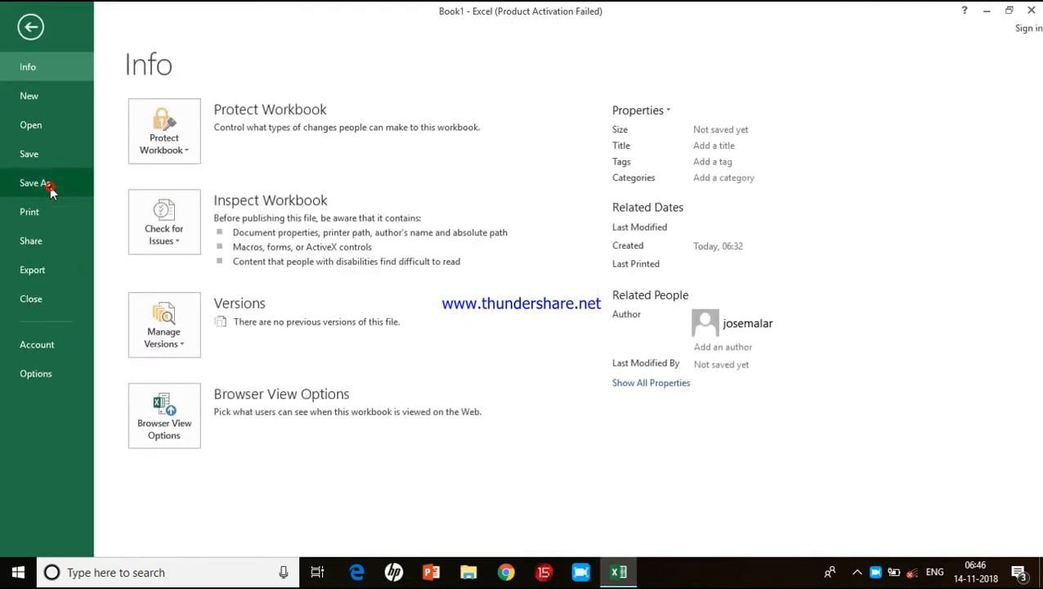
pyautogui.click(50, 185)
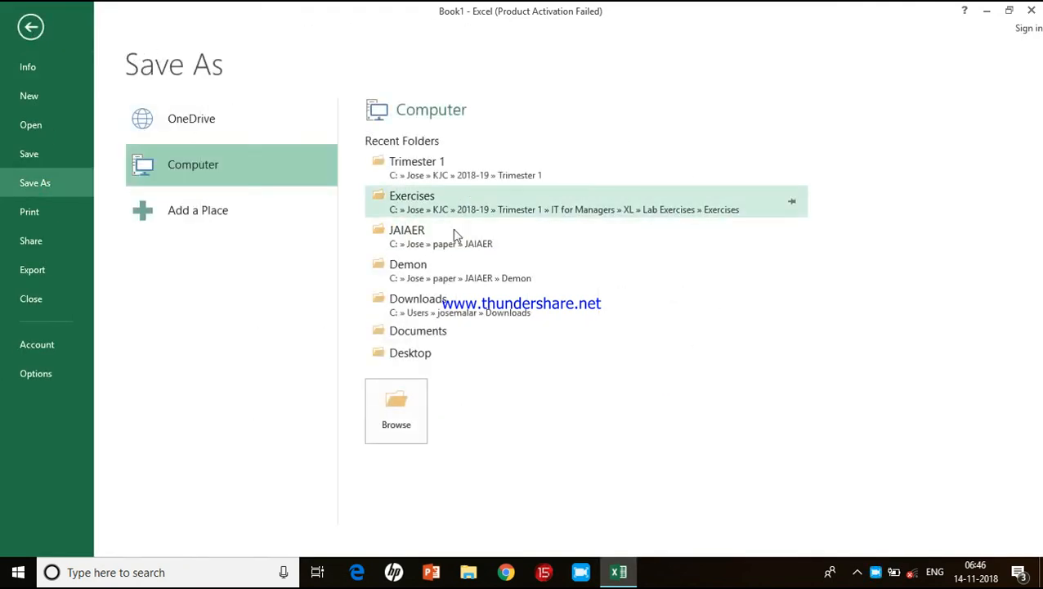
pyautogui.click(401, 402)
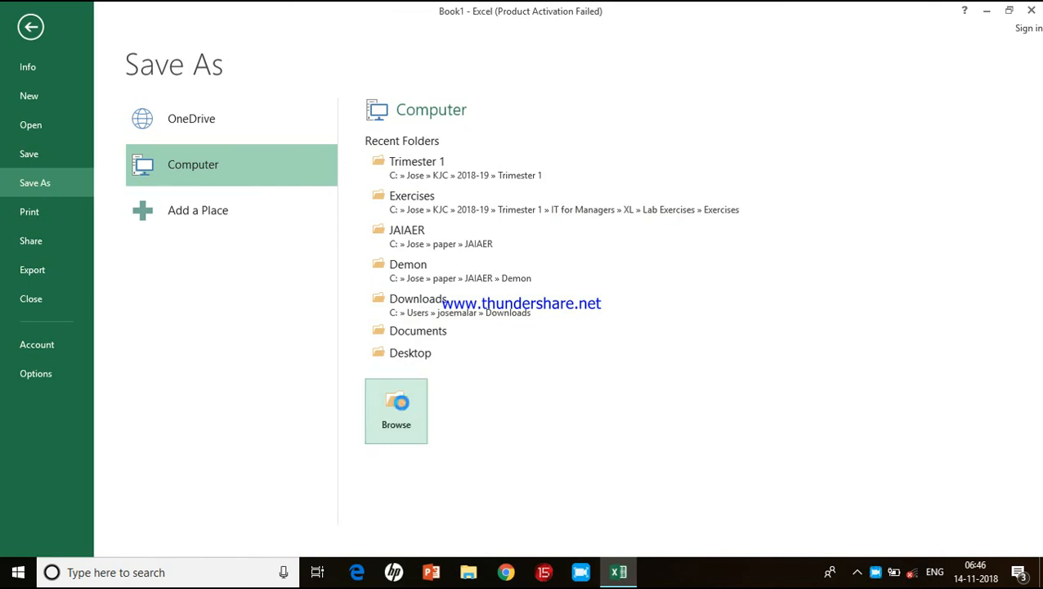
pyautogui.click(75, 236)
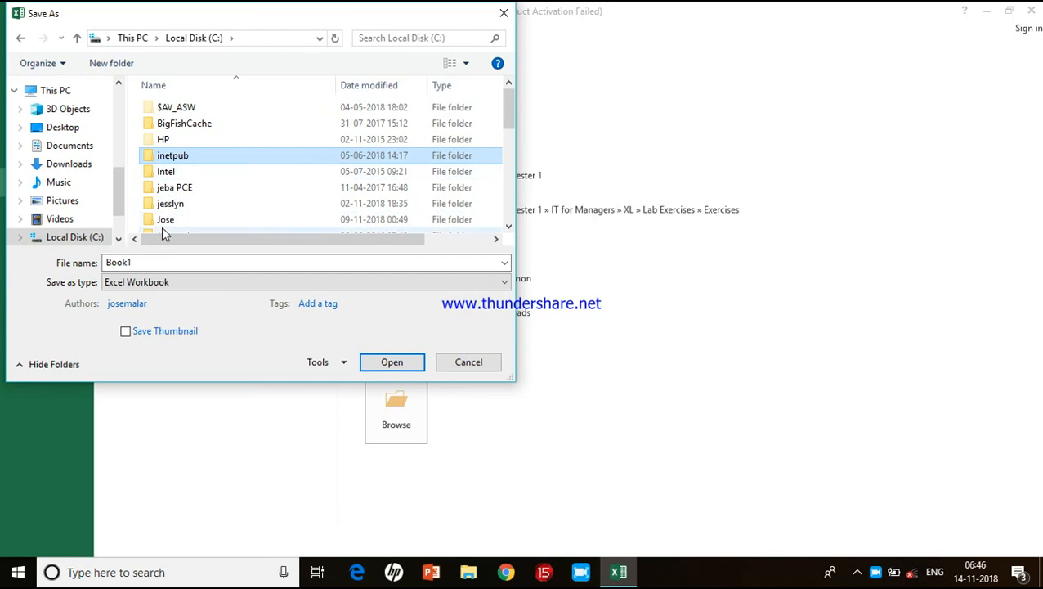
pyautogui.doubleClick(165, 220)
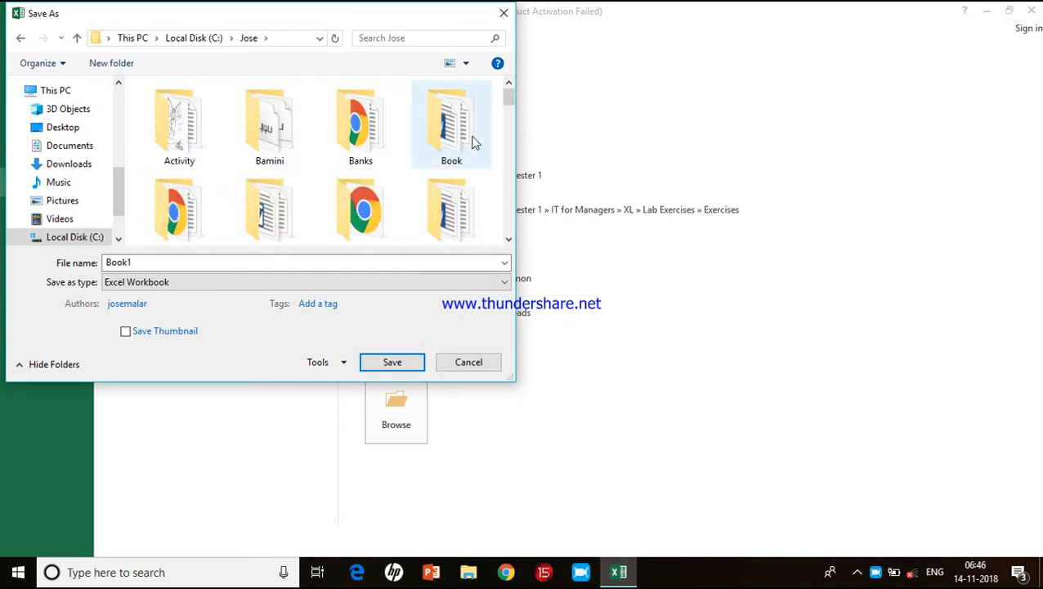
pyautogui.click(449, 154)
pyautogui.scroll(-3, 449, 157)
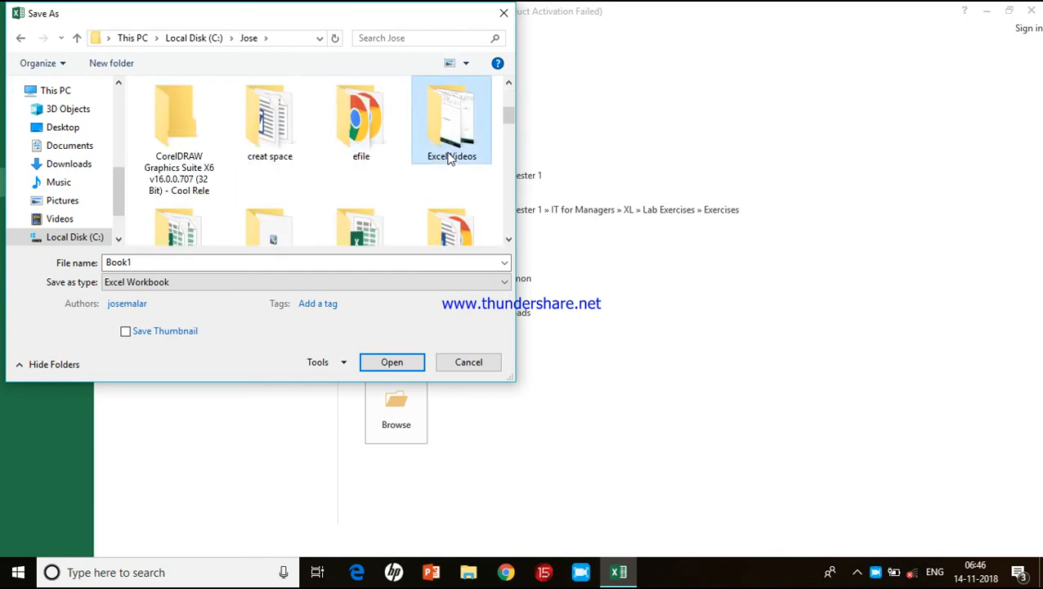
pyautogui.click(450, 157)
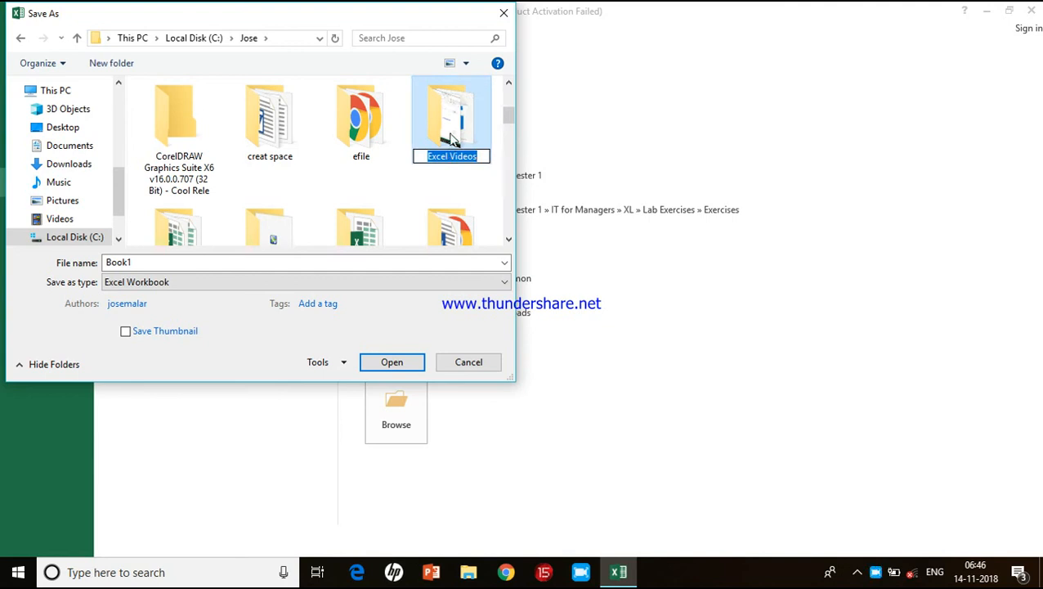
pyautogui.doubleClick(452, 141)
# Name the file "format macro" and save it as an Excel Macro-Enabled Workbook.
pyautogui.click(265, 265)
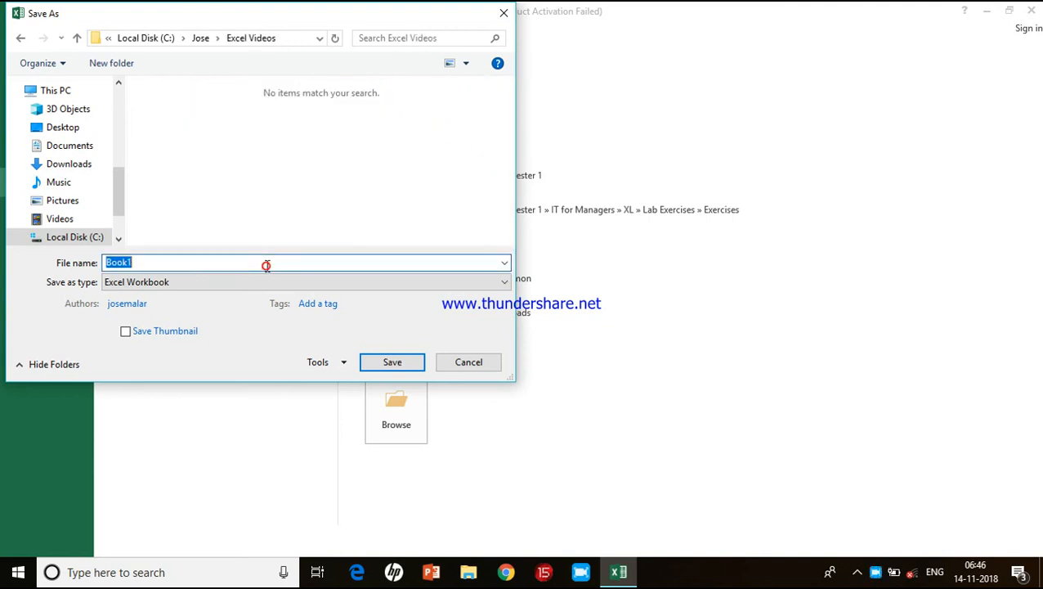
pyautogui.write('format macro')
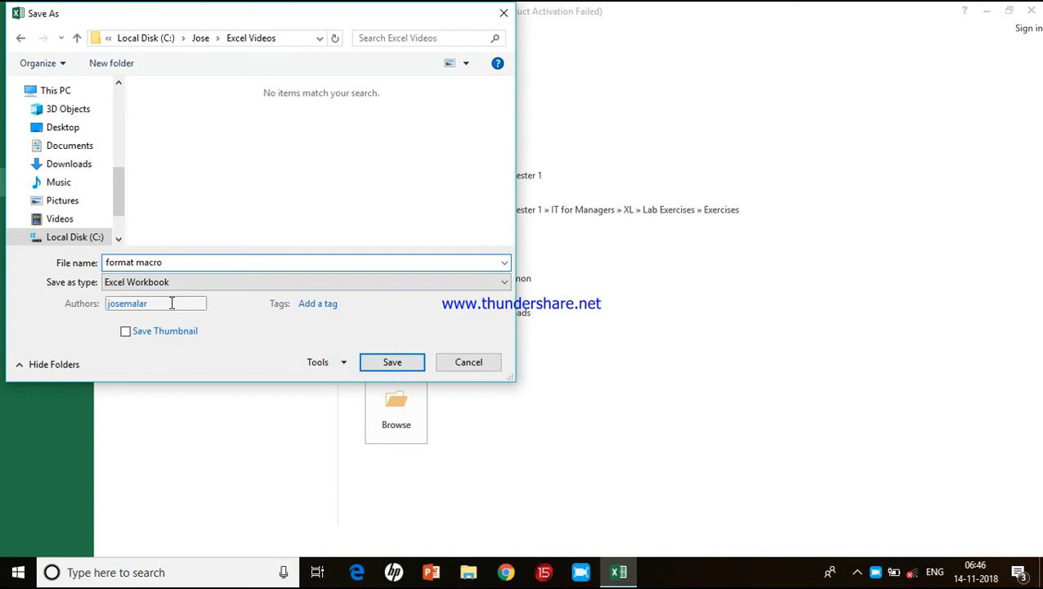
pyautogui.click(121, 287)
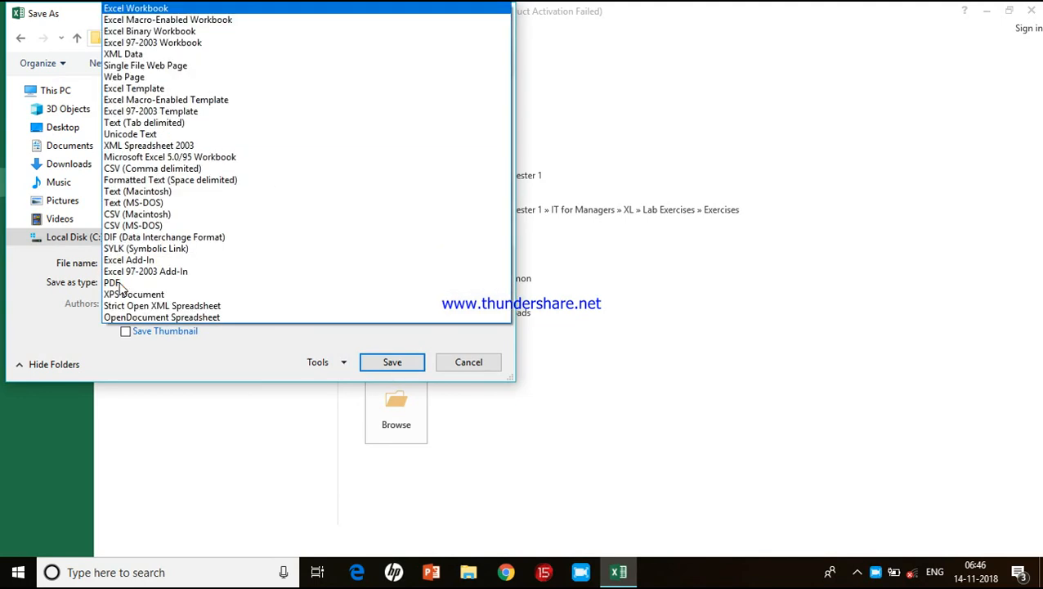
pyautogui.click(211, 21)
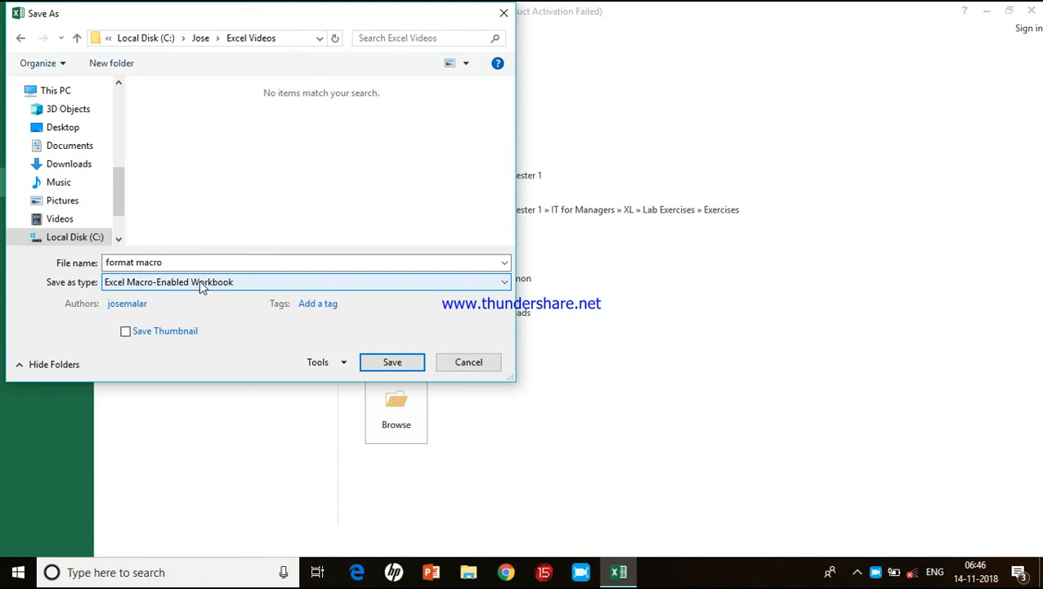
pyautogui.click(414, 365)
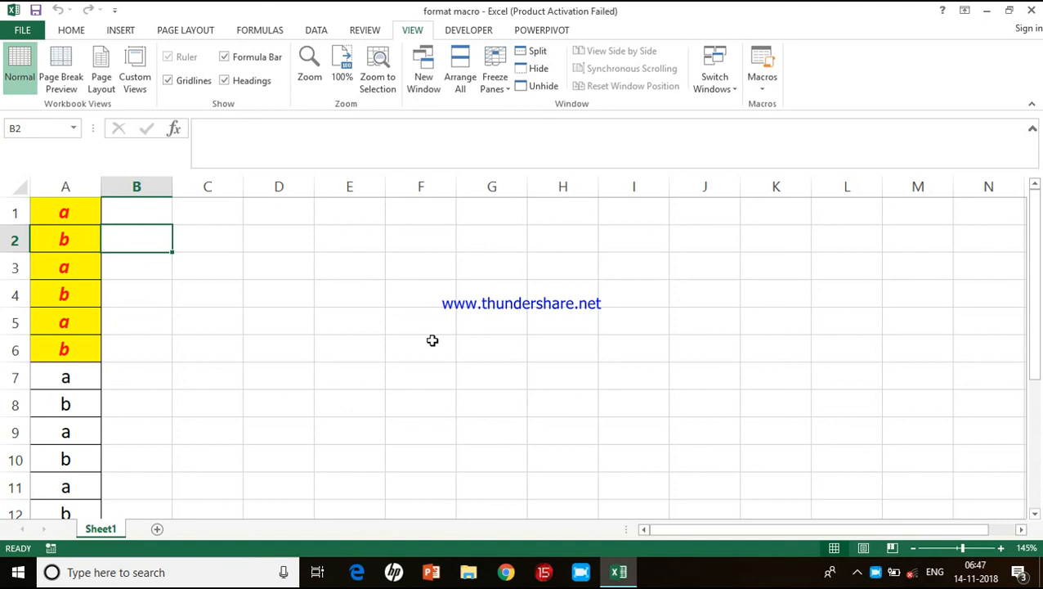
pyautogui.hotkey('ctrl', 'F3')
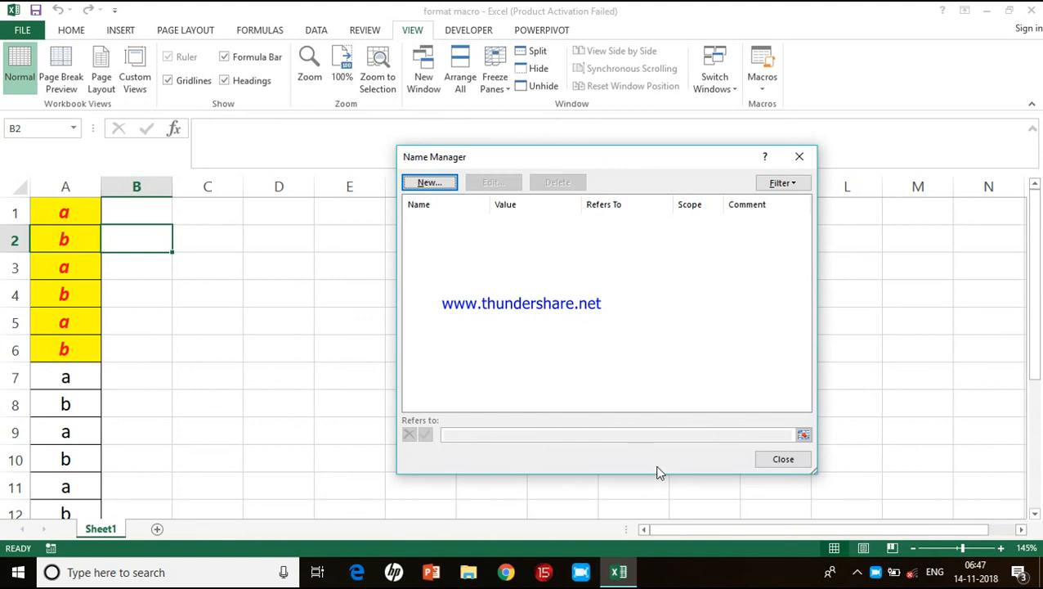
pyautogui.click(770, 460)
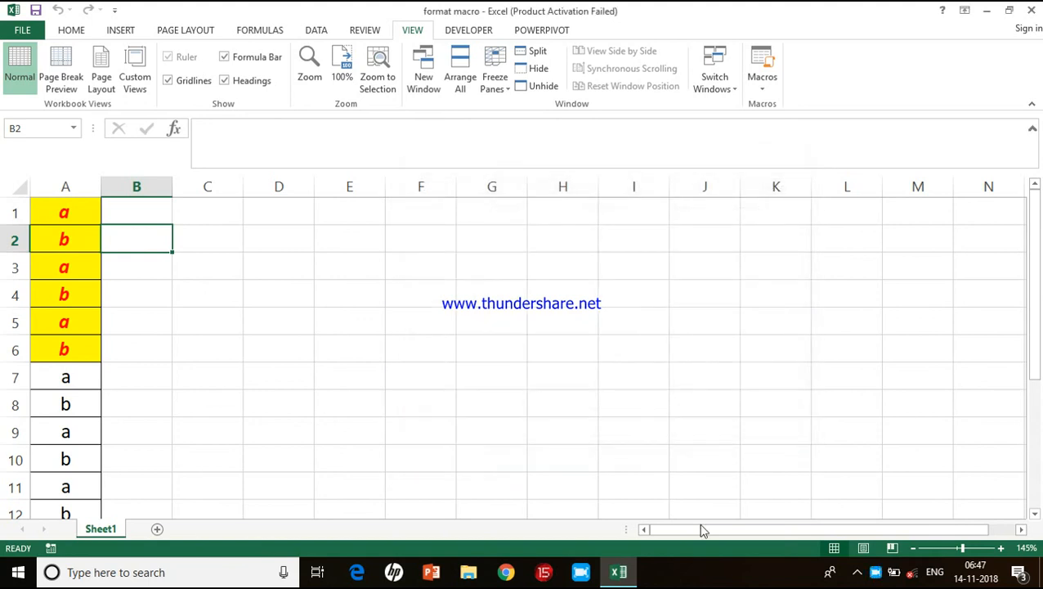